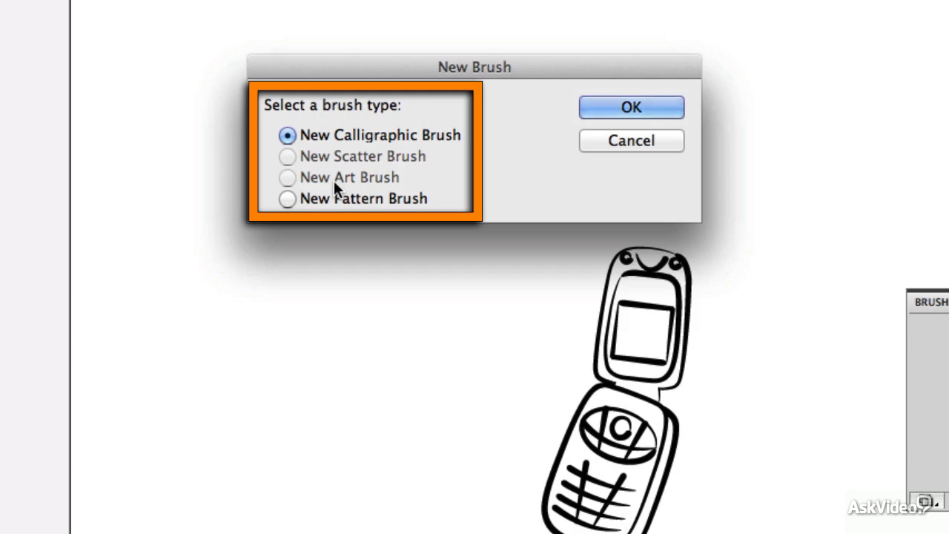
Dismiss the new brush settings and create a 4 pt by 4 pt filled circle in the empty area above the phone drawing.
left_click(630, 142)
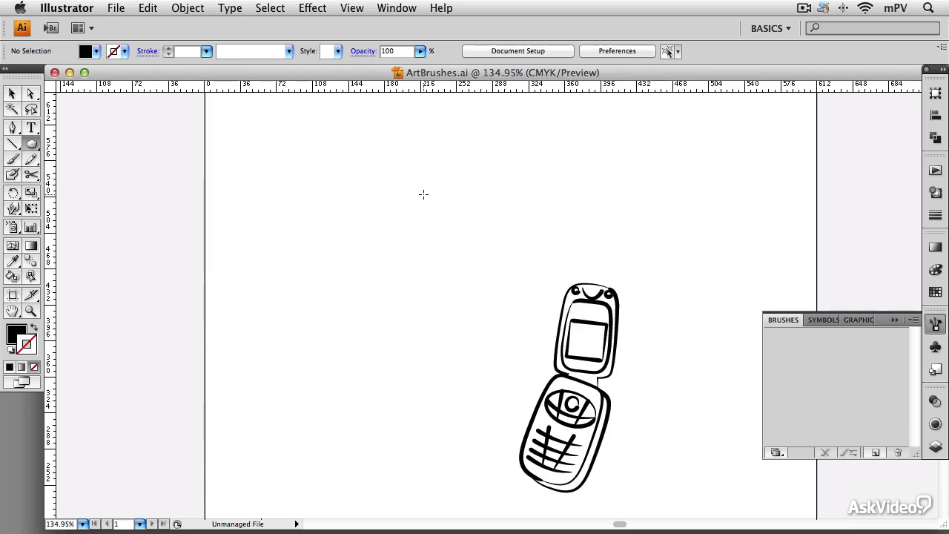
left_click(422, 196)
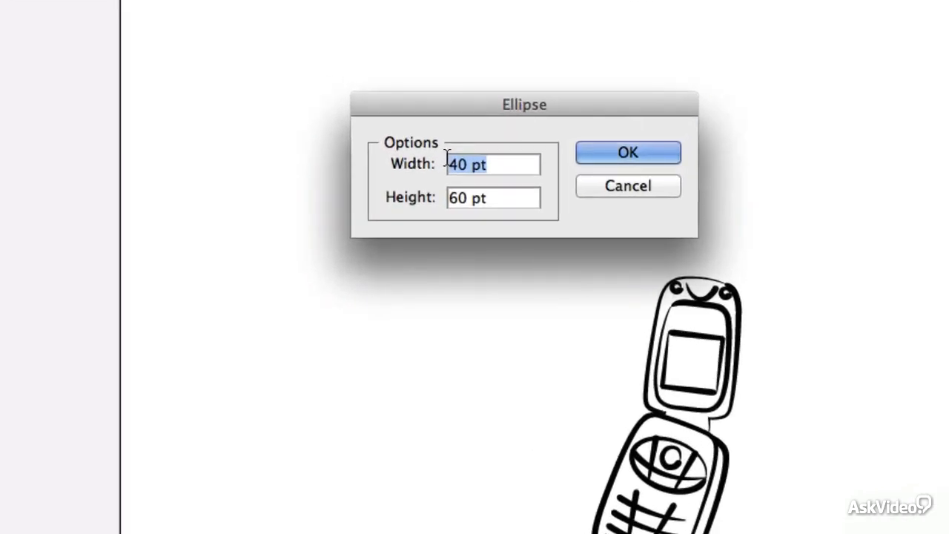
type("4")
key("Tab")
left_click(589, 150)
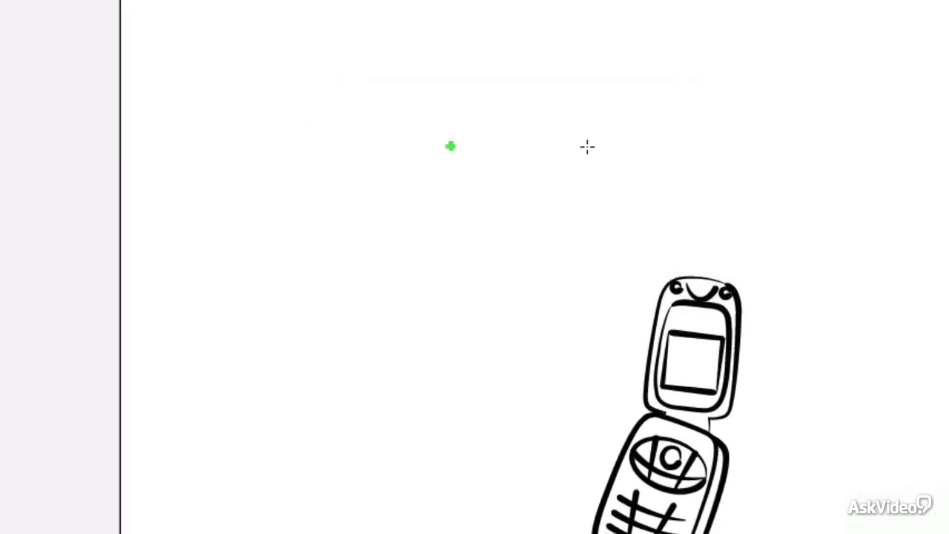
key("ctrl+space")
left_click_drag(393, 97, 536, 200)
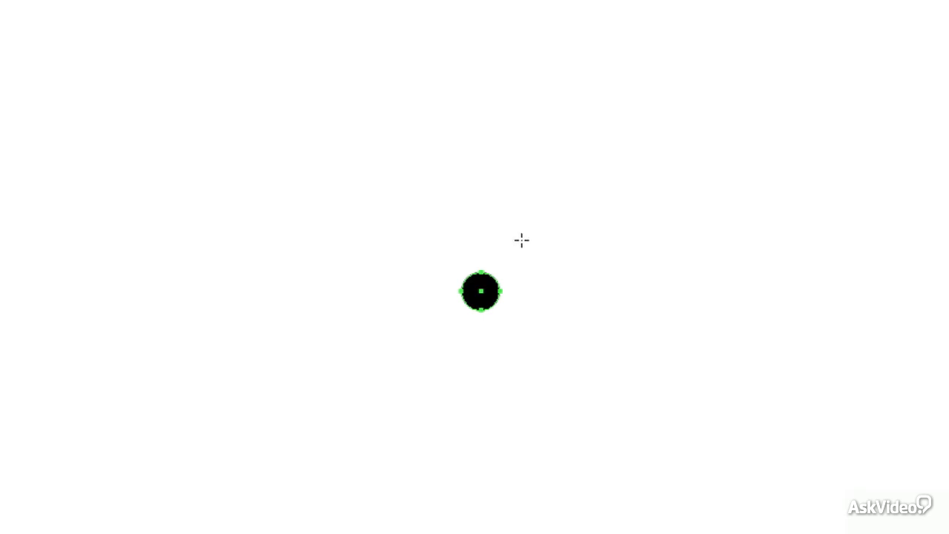
Move only the circle's right anchor point 100 pt horizontally and 0 pt vertically to stretch the circle into a taper.
key("a")
left_click_drag(522, 264, 497, 327)
right_click(518, 296)
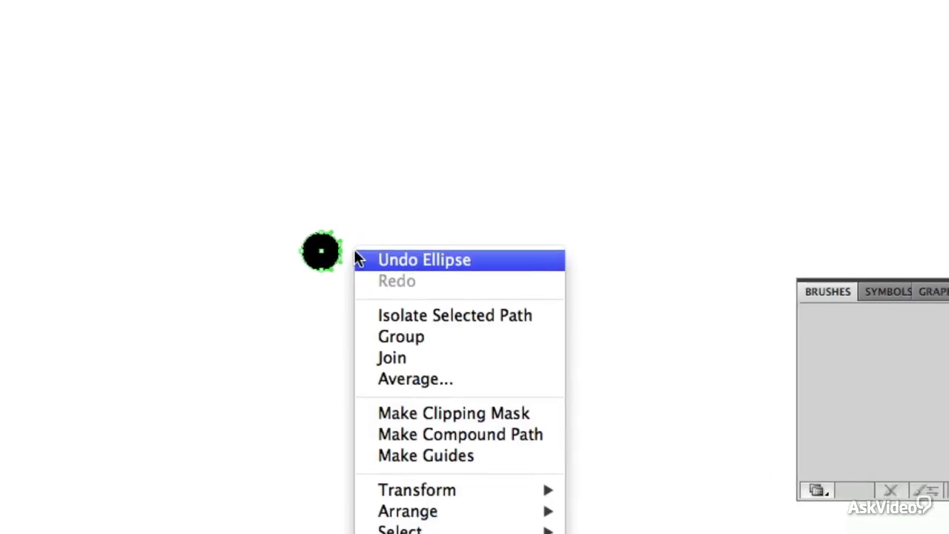
mouse_move(370, 489)
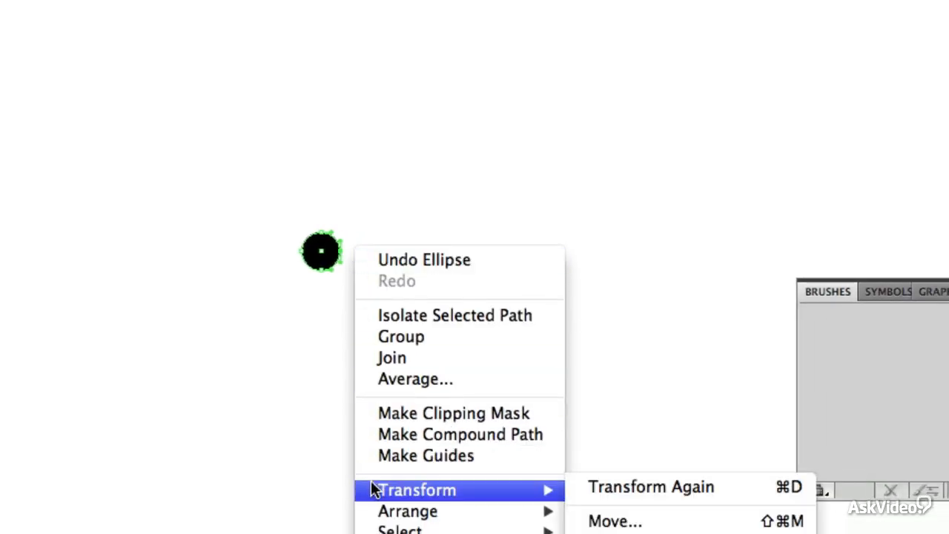
left_click(607, 521)
type("100")
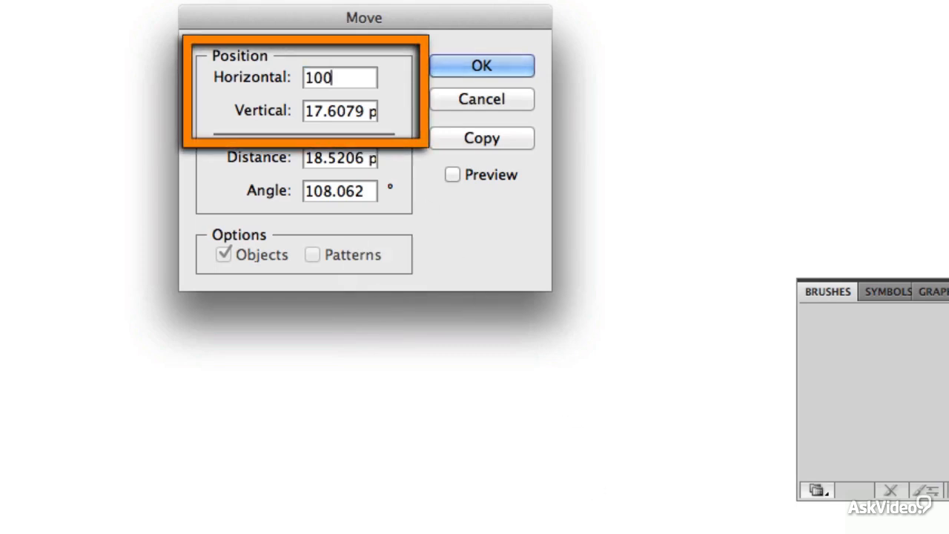
key("Tab")
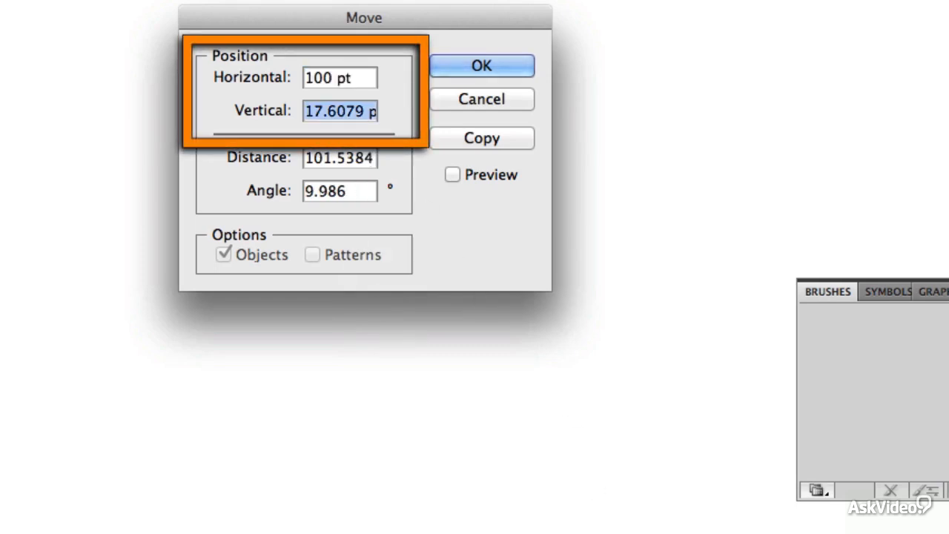
type("0")
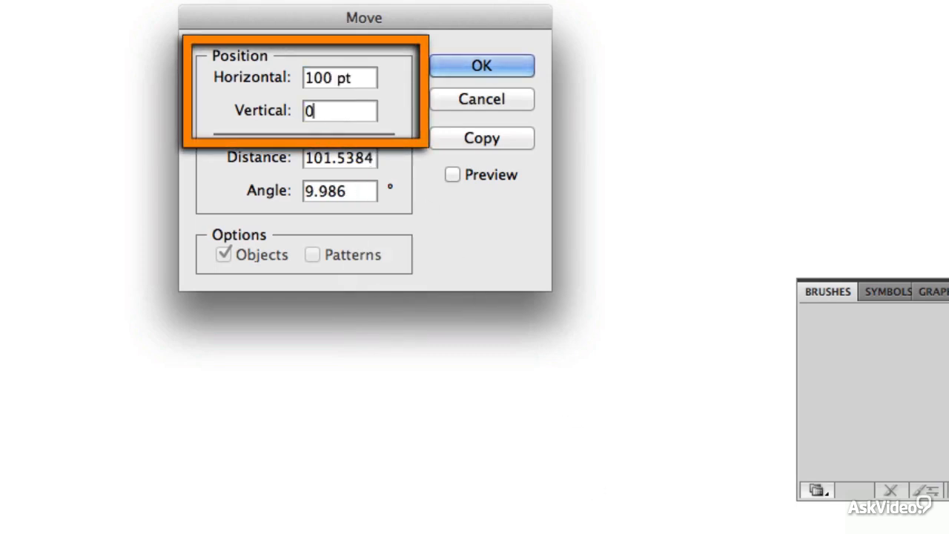
left_click(462, 67)
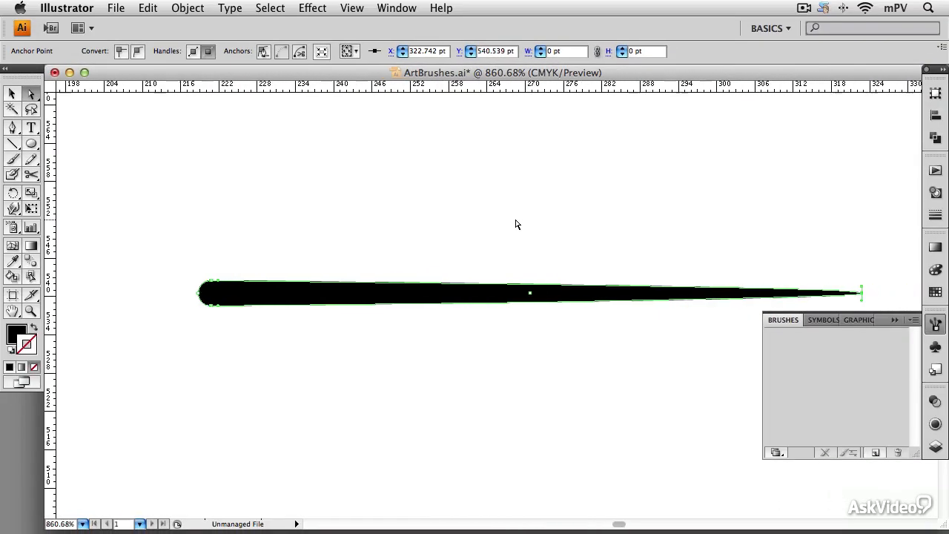
Start a new art brush from the whole tapered shape.
scroll(517, 223, "right", 3)
key("v")
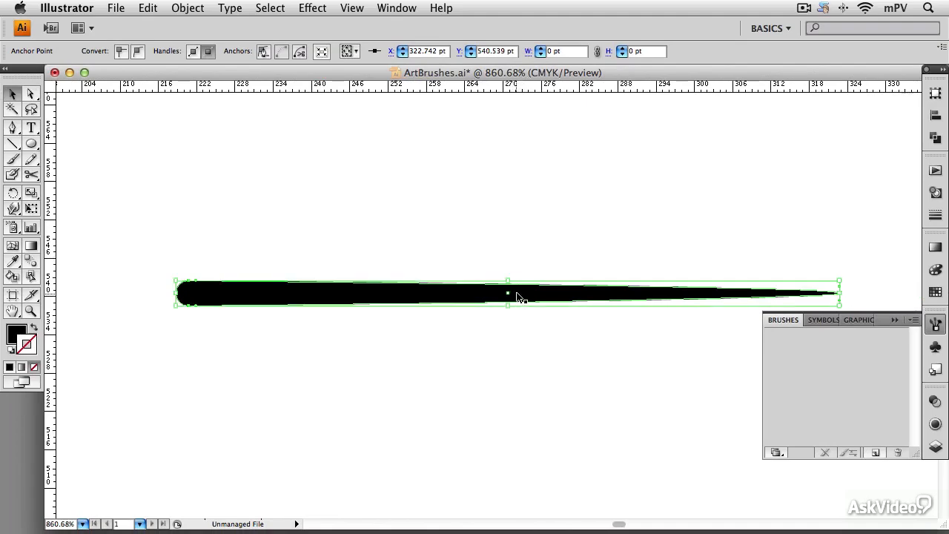
left_click_drag(522, 295, 837, 366)
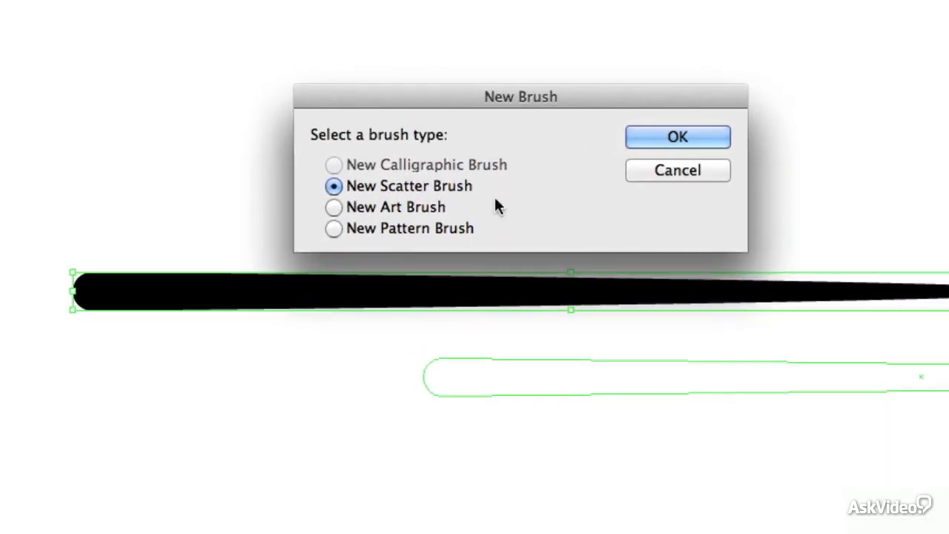
left_click(335, 210)
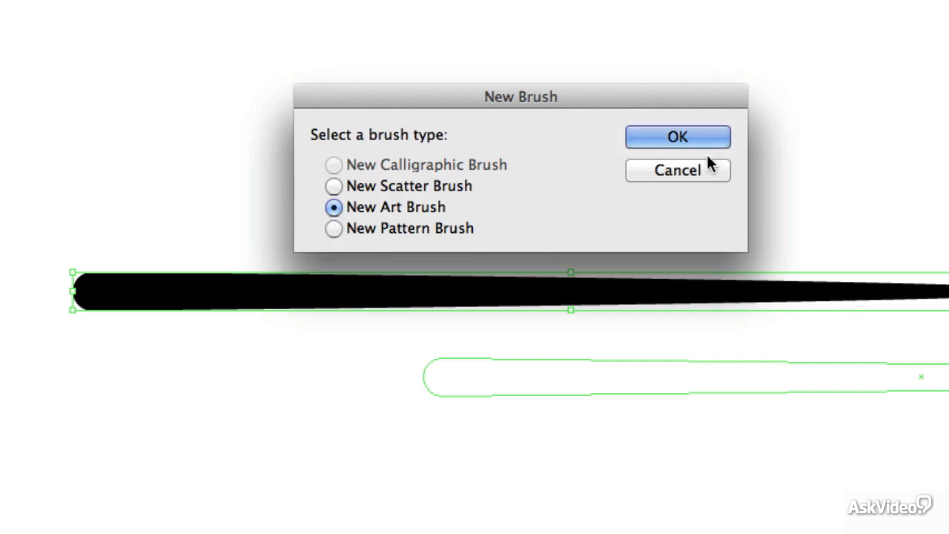
left_click(698, 132)
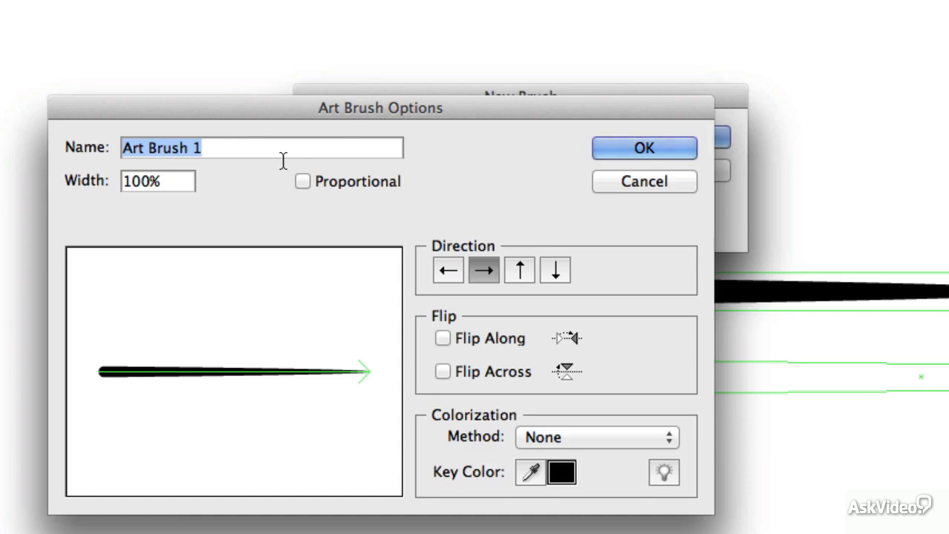
Name the art brush 4ptThickToThin, set its colorization method to Tints, save it and deselect the shape.
type("4")
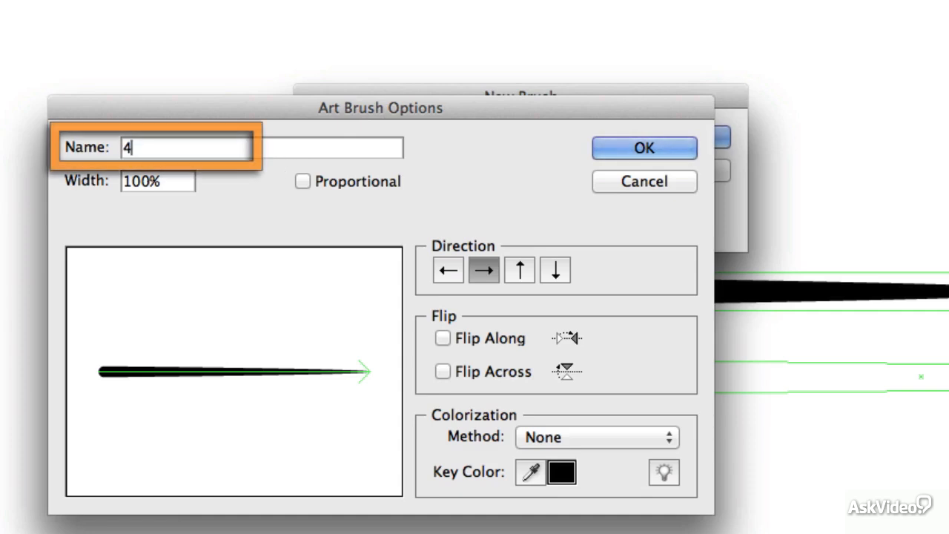
type("ptThi")
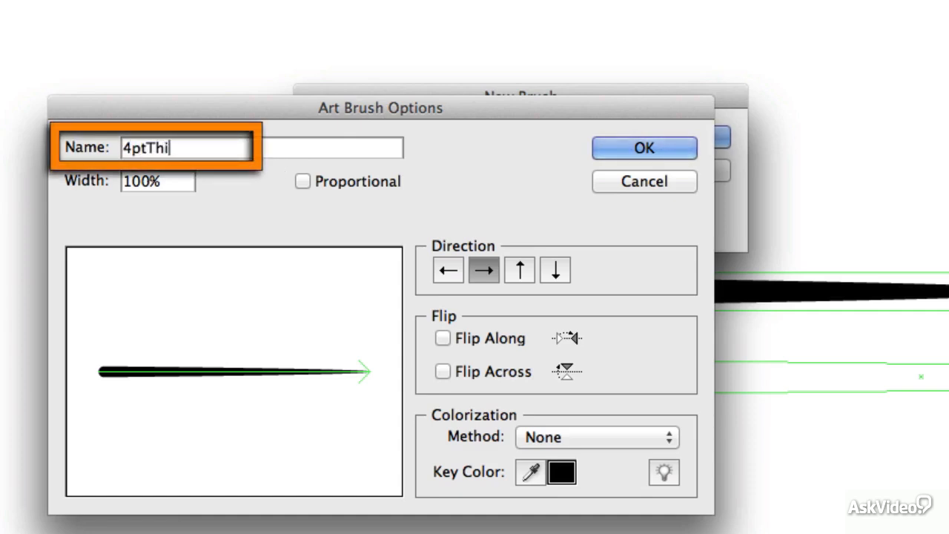
type("ckToThin")
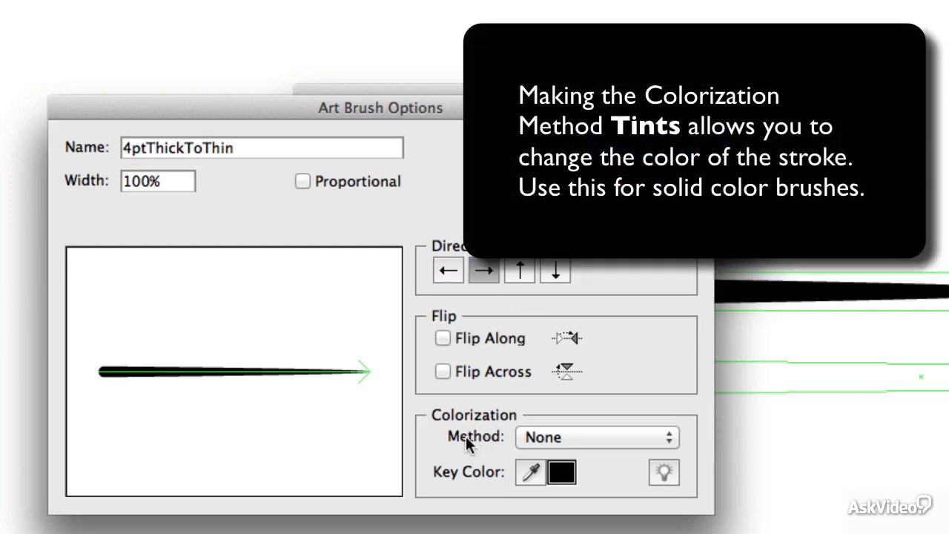
left_click(587, 438)
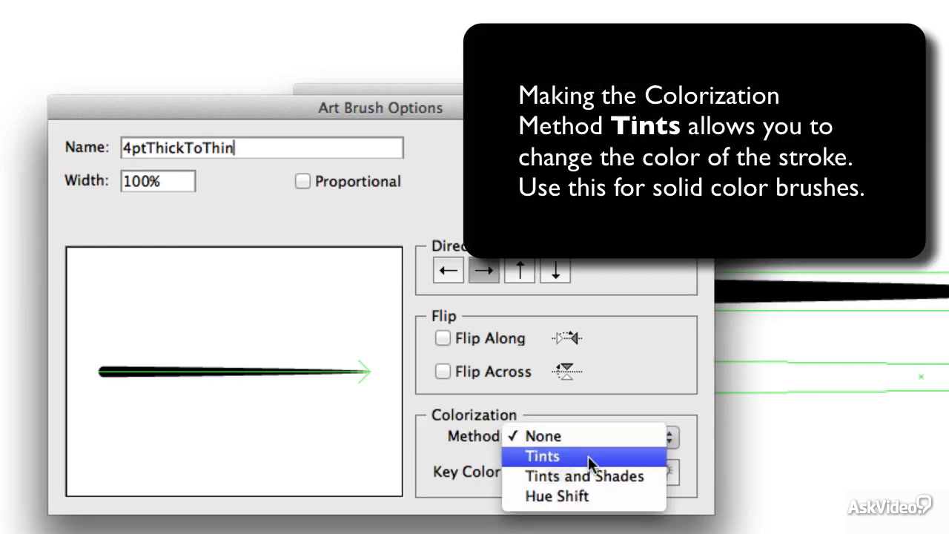
left_click(589, 457)
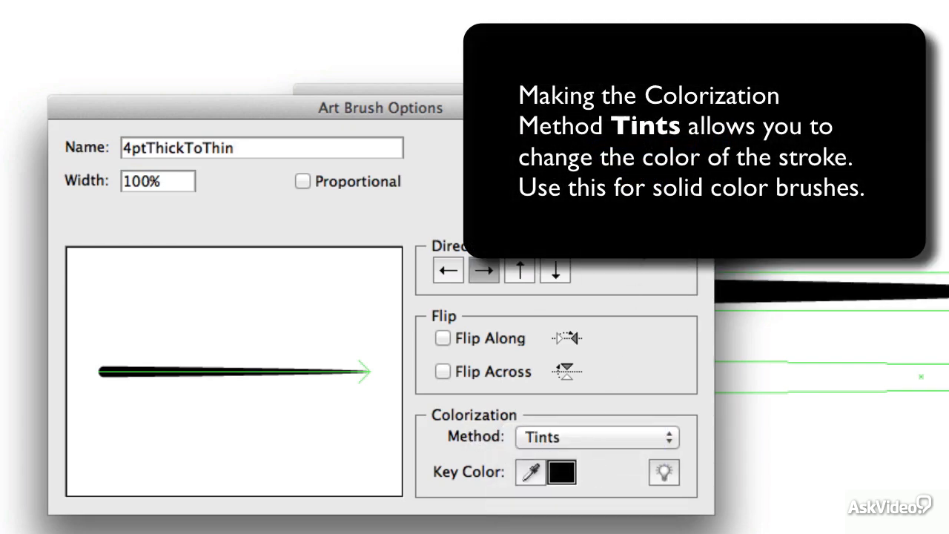
left_click(652, 146)
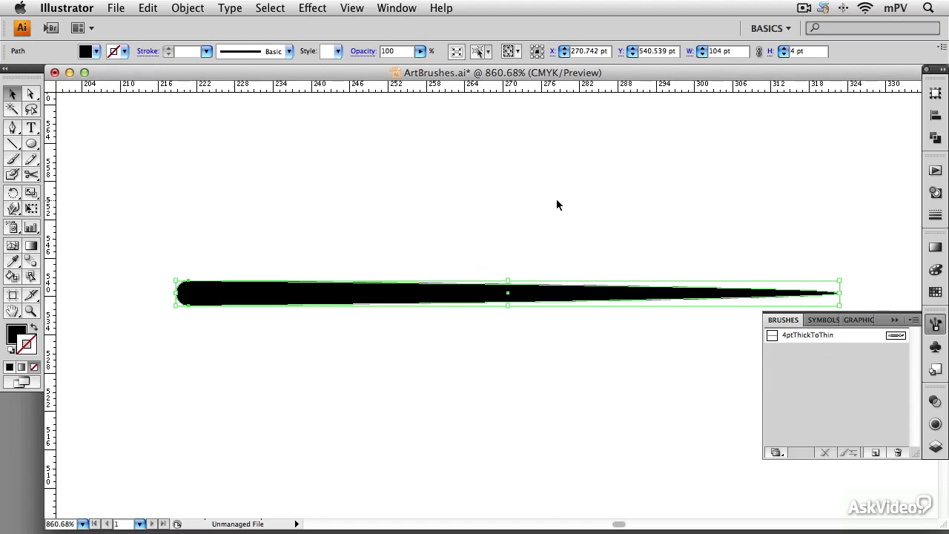
left_click(557, 200)
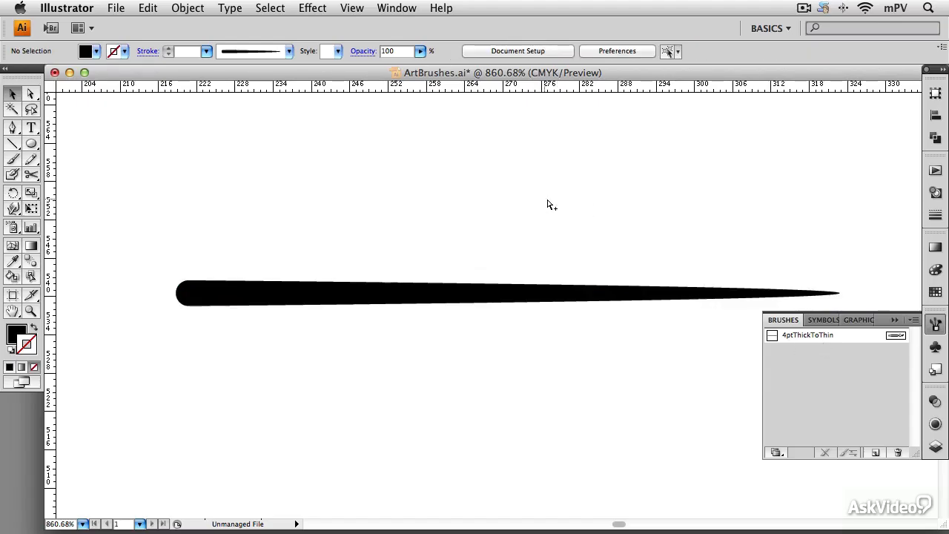
Draw a horizontal line above the tapered shape with the 4ptThickToThin brush applied, and compare the two in outline view.
left_click(547, 199, "alt+super")
left_click(452, 264, "alt+super")
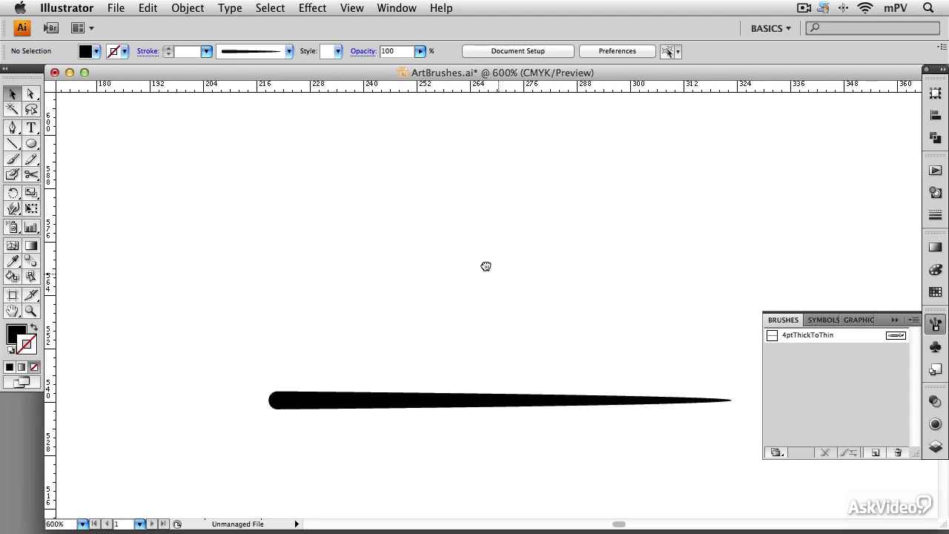
left_click_drag(485, 266, 283, 203)
left_click(12, 143)
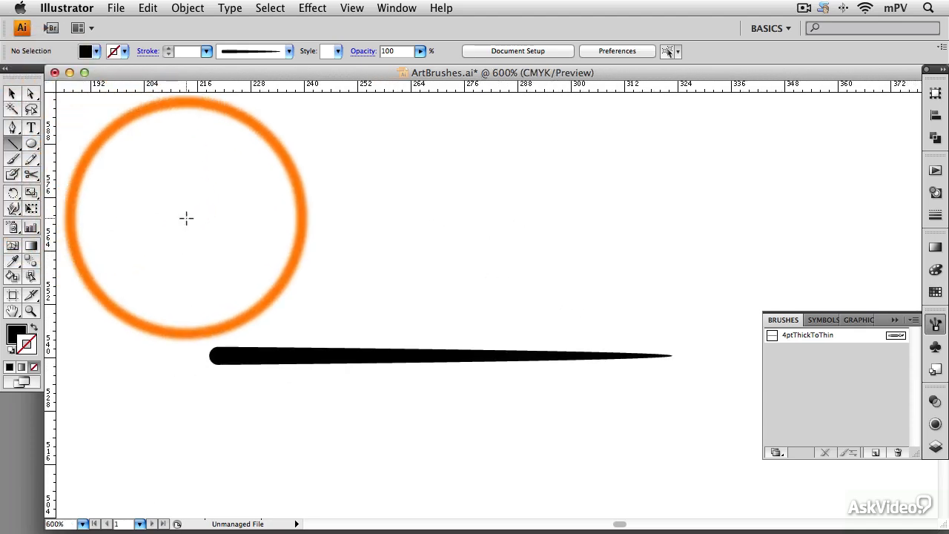
left_click_drag(212, 264, 671, 271)
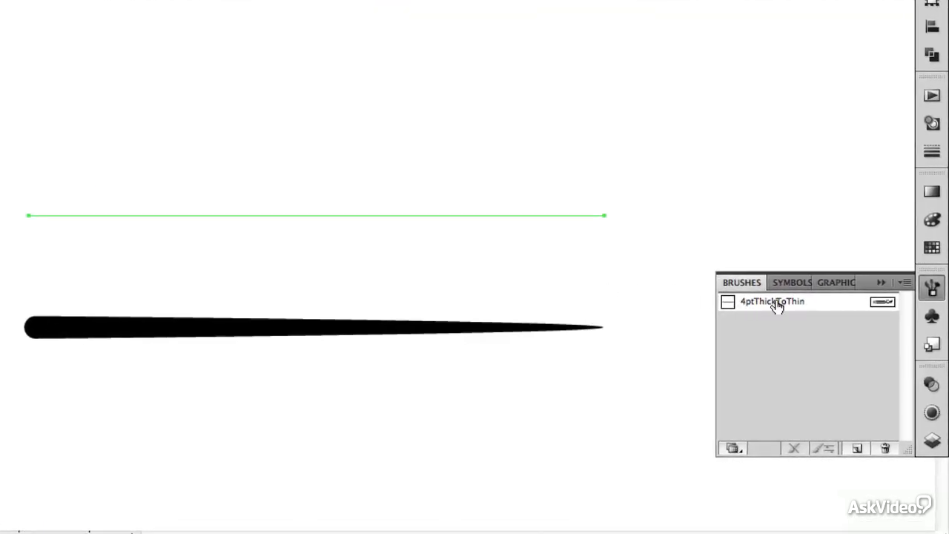
left_click(775, 302)
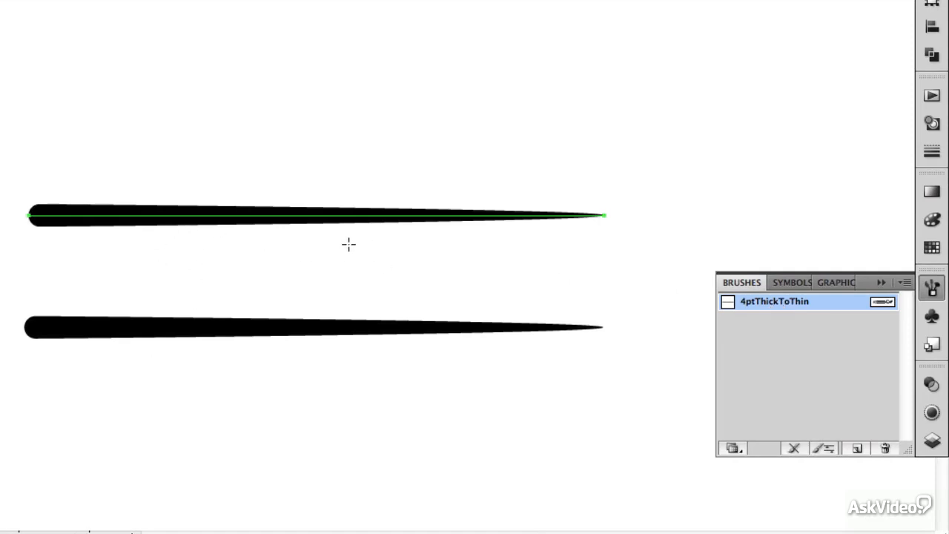
key("ctrl+y")
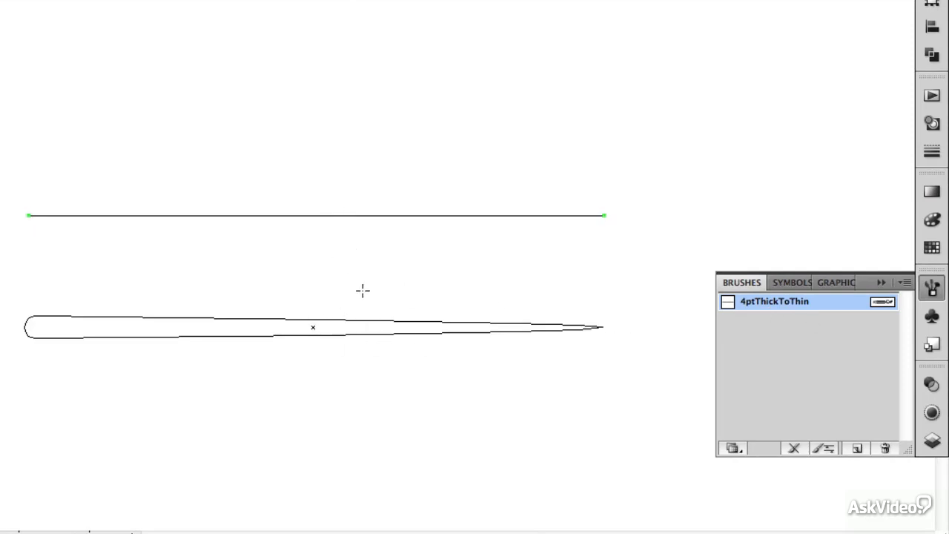
key("ctrl+y")
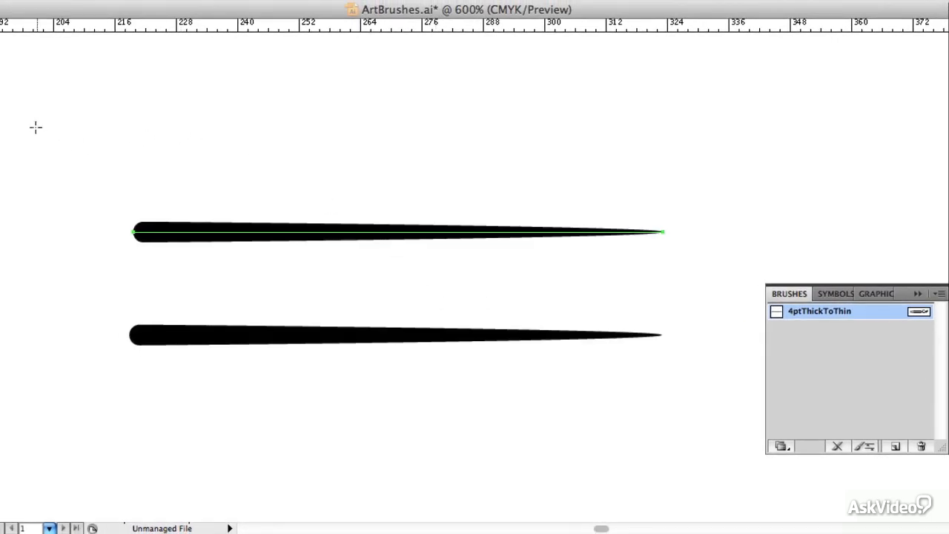
Draw a longer horizontal line, about 171 pt, above the other strokes and apply the 4ptThickToThin brush to it.
mouse_move(6, 125)
left_mouse_down()
mouse_move(692, 159)
mouse_move(883, 150)
left_mouse_up()
left_click(843, 314)
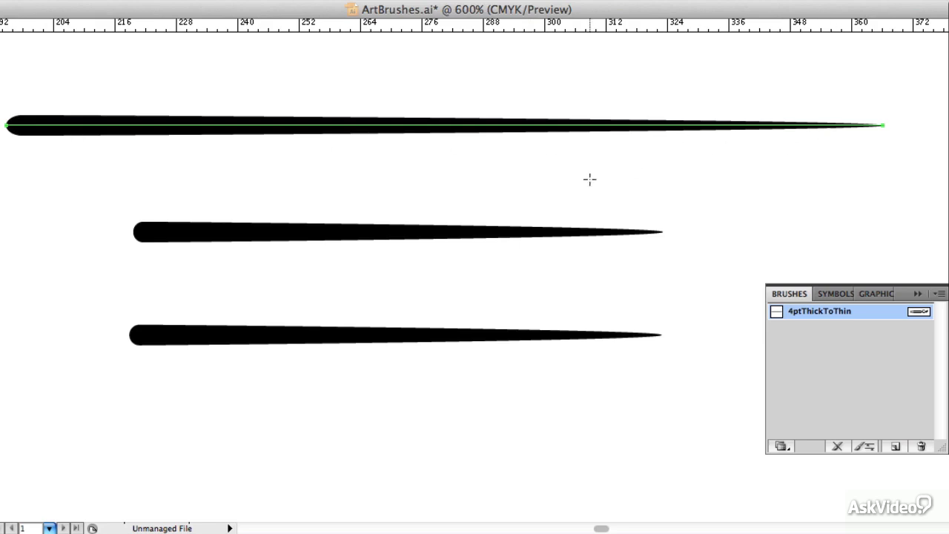
Draw a wavy open path with four anchor points above the straight strokes using the Pen tool, and apply the 4ptThickToThin brush.
left_click(551, 182, "alt+super")
left_click(497, 225, "alt+super")
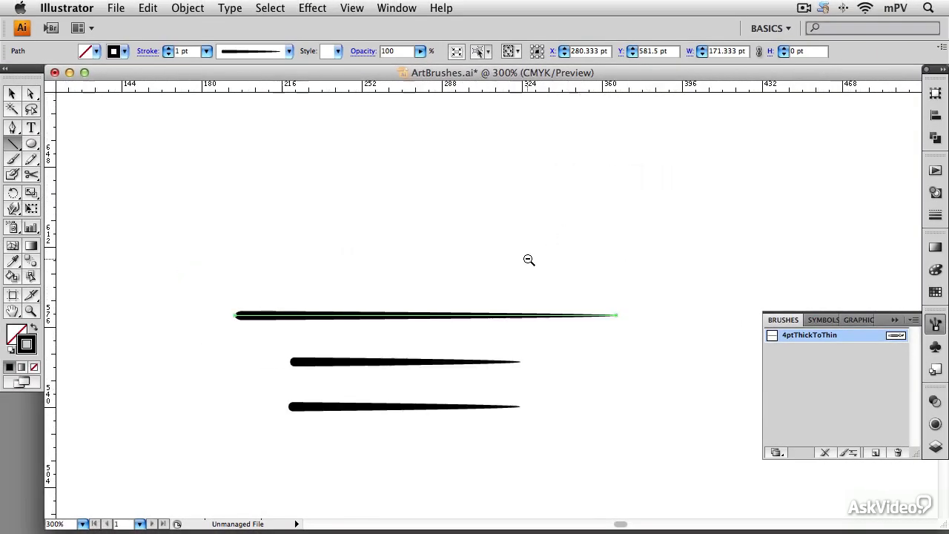
left_click(528, 259, "alt+super")
left_click(12, 128)
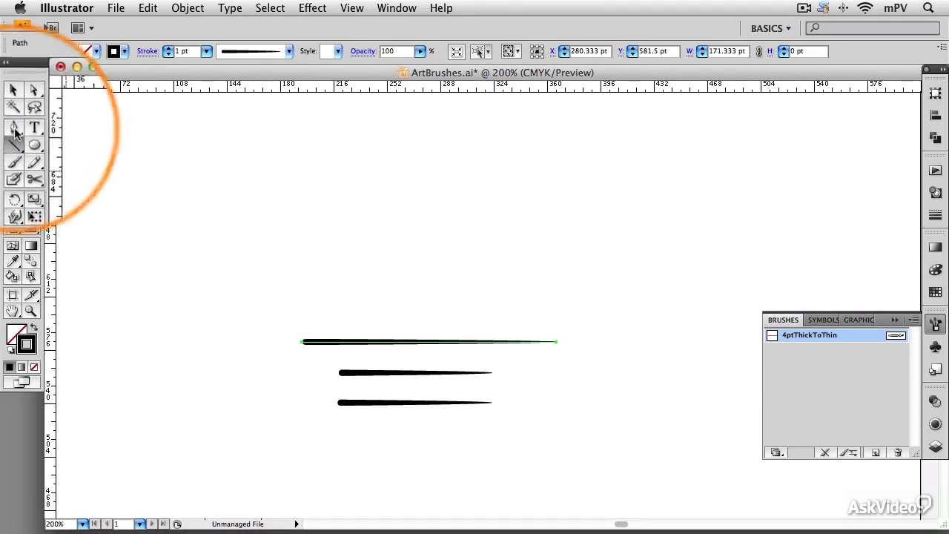
left_click(162, 348)
left_click(208, 261)
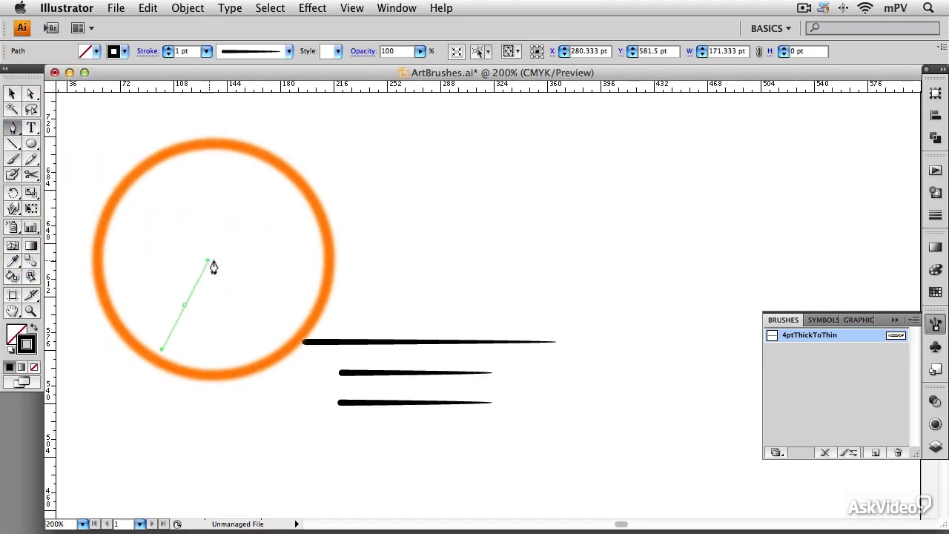
left_click(329, 265)
left_click_drag(467, 290, 511, 260)
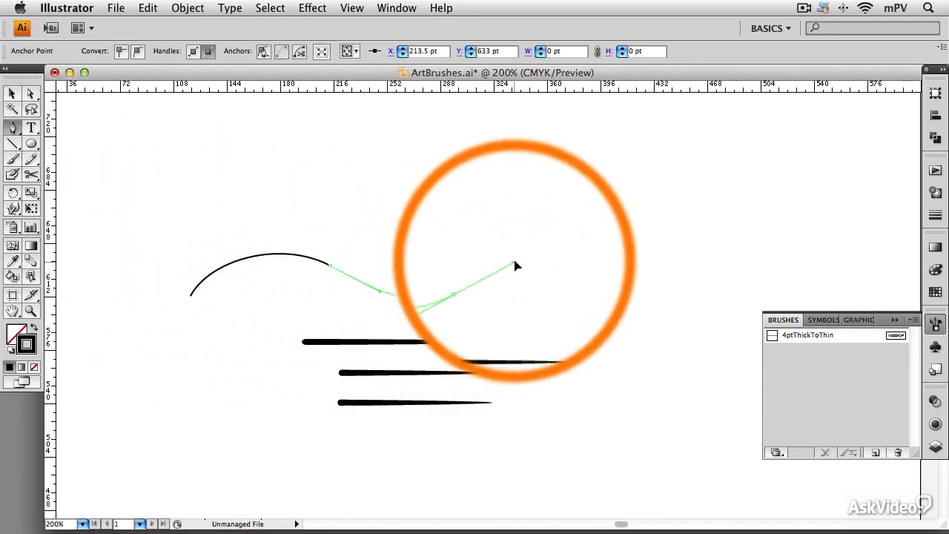
left_click_drag(585, 267, 628, 290)
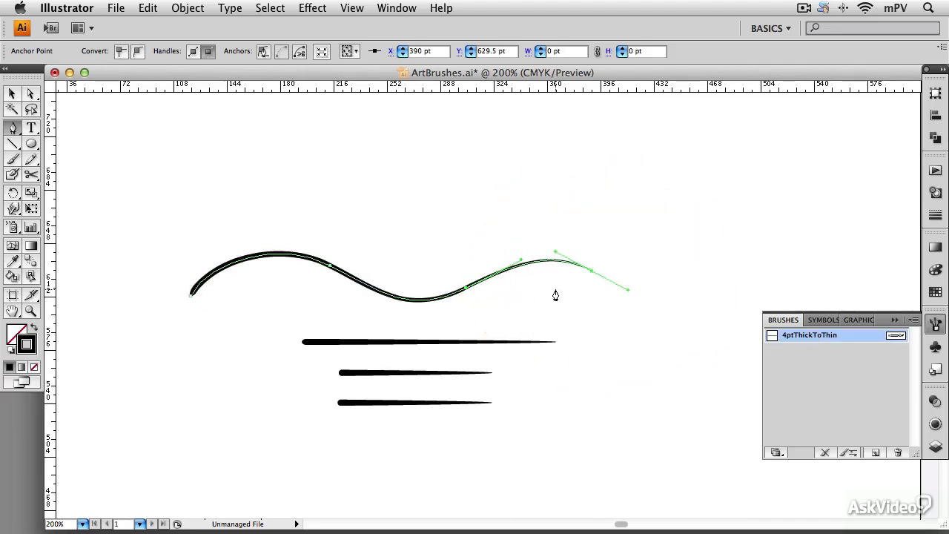
Draw an ellipse about 61 by 70 pt above the wavy path and apply the 4ptThickToThin brush to its outline.
left_click(31, 146)
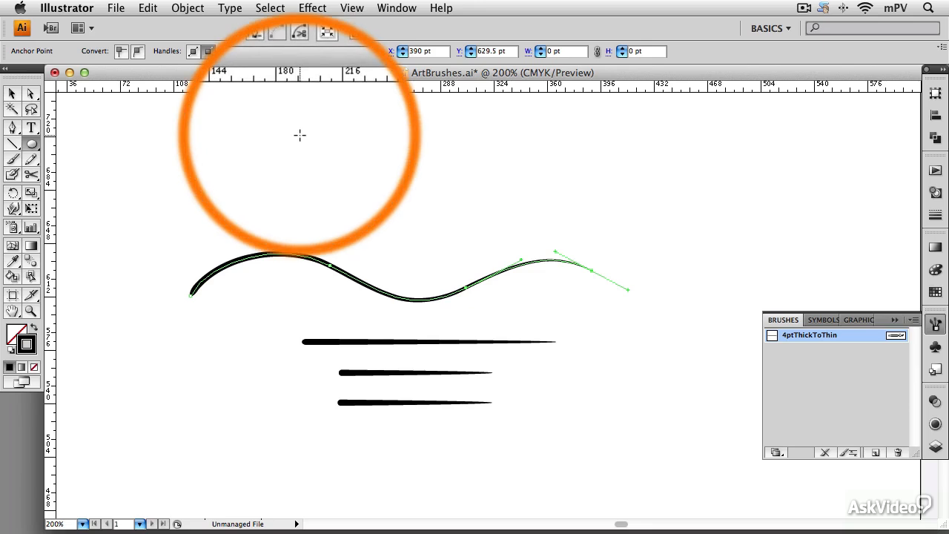
left_click_drag(300, 135, 390, 238)
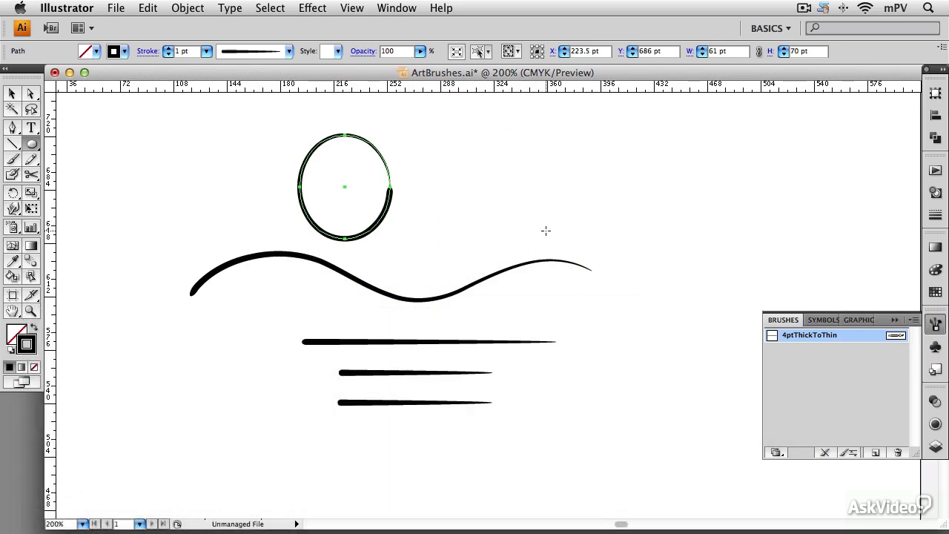
Draw a second ellipse about 49.5 by 73.5 pt from lower right to upper left, beside the first, and apply the 4ptThickToThin brush.
left_click_drag(546, 231, 472, 121)
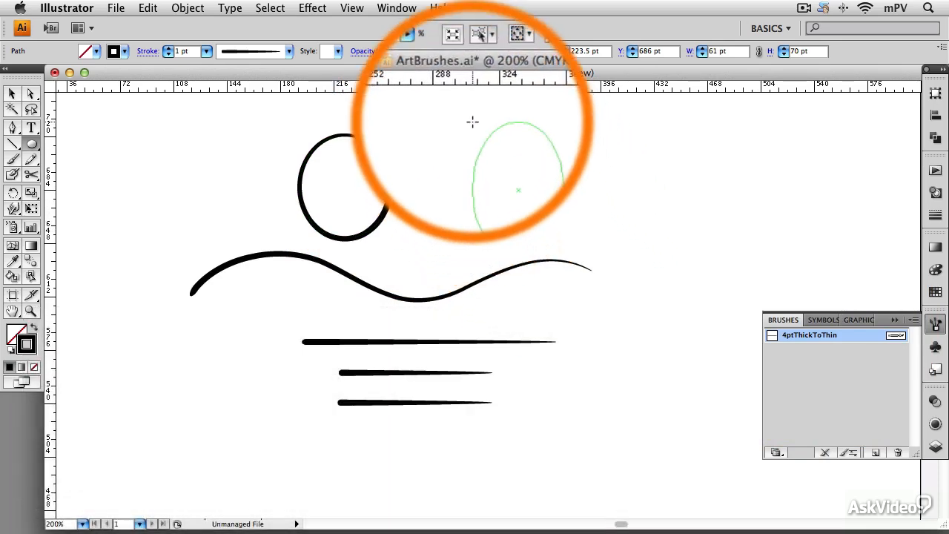
left_click(811, 336)
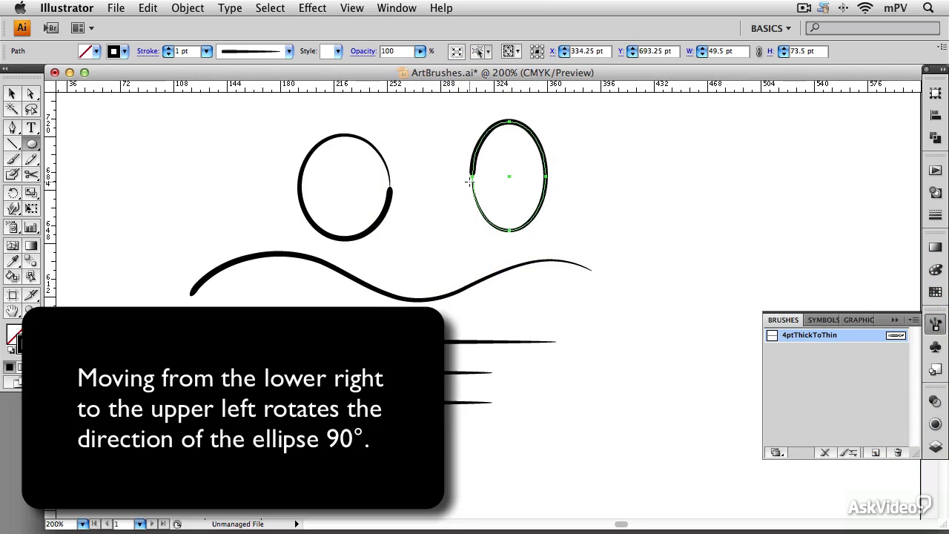
Add a 49.5 by 73.5 pt ellipse to the right of the other two and cut its path at the top anchor point with the Scissors tool.
left_click(676, 182)
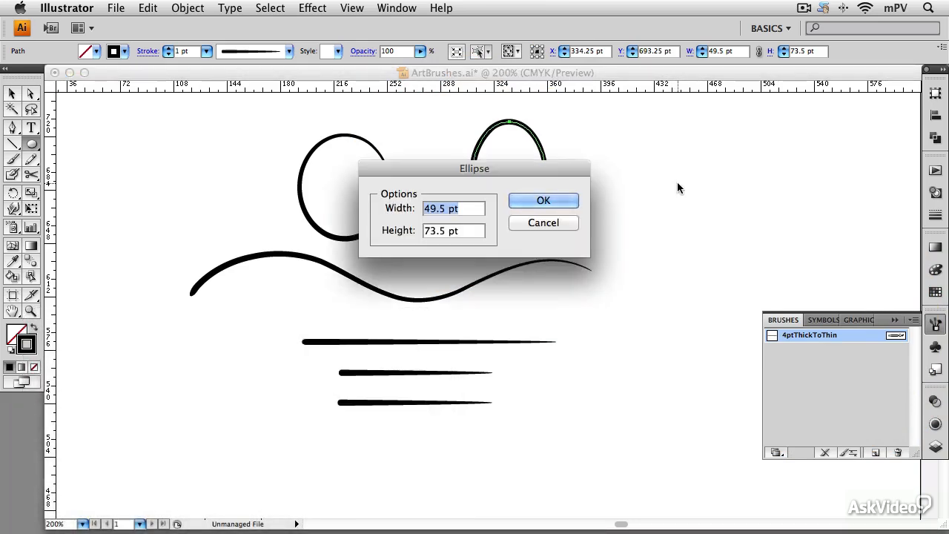
left_click(555, 199)
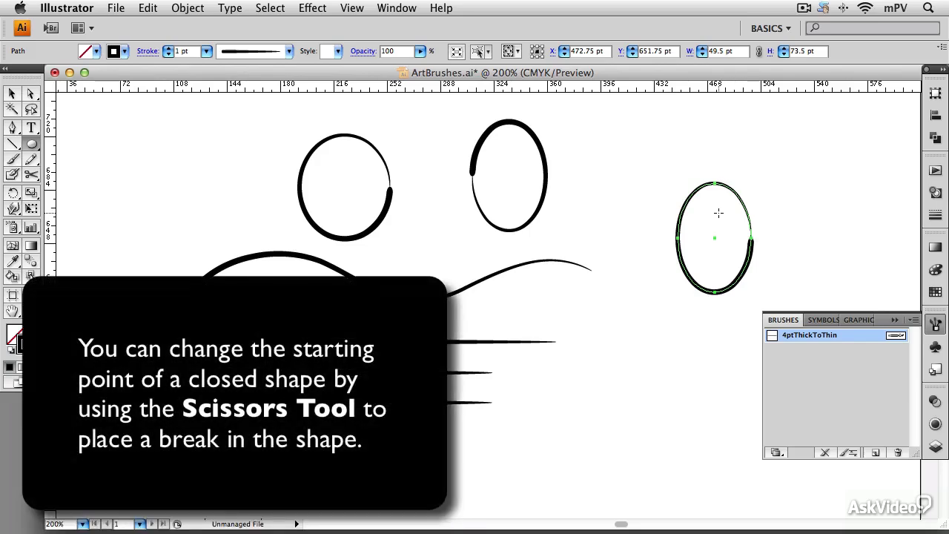
left_click(31, 175)
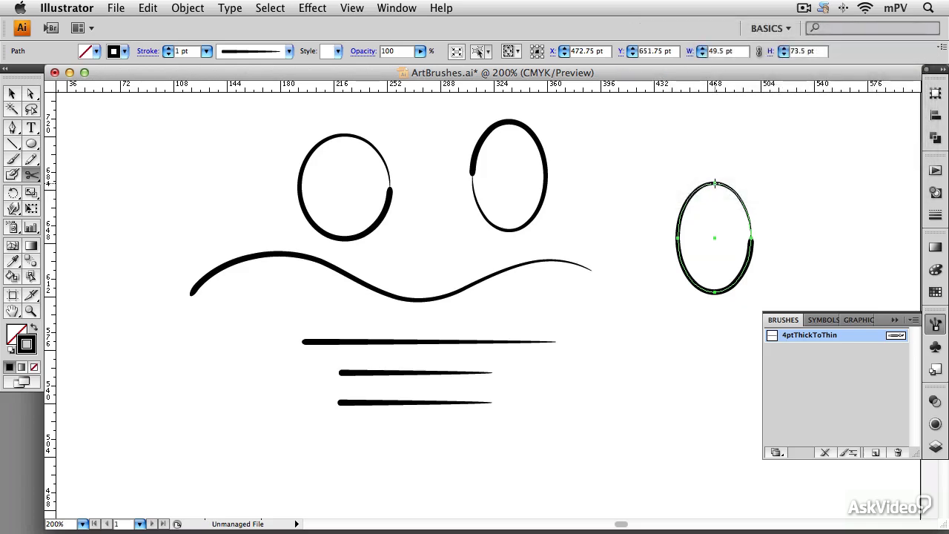
left_click(714, 184)
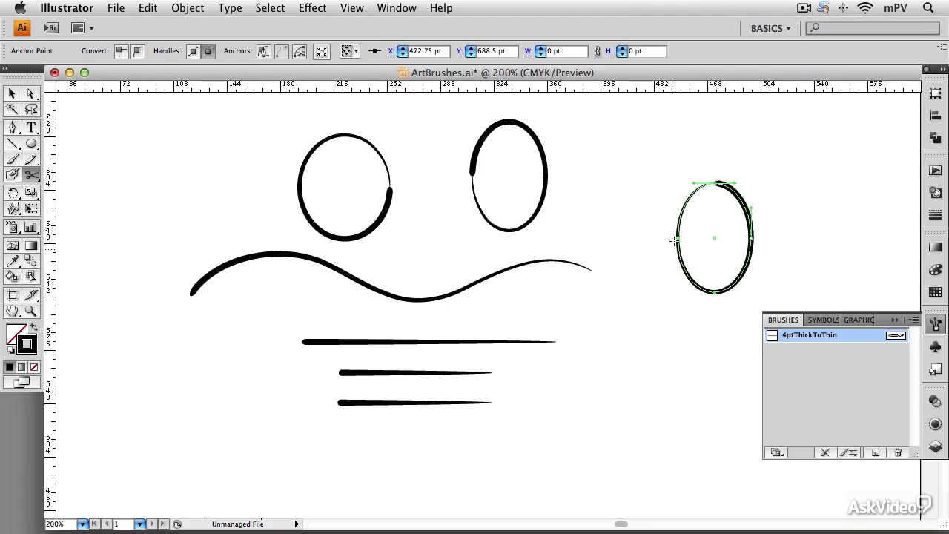
Colour the wavy path's stroke teal and the cut ellipse's stroke orange-yellow using swatches.
key("v")
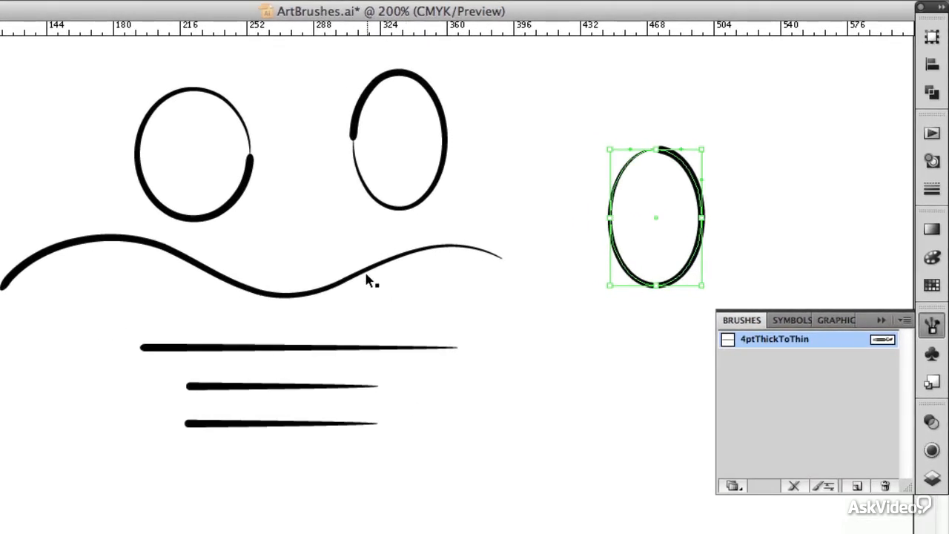
left_click(367, 274)
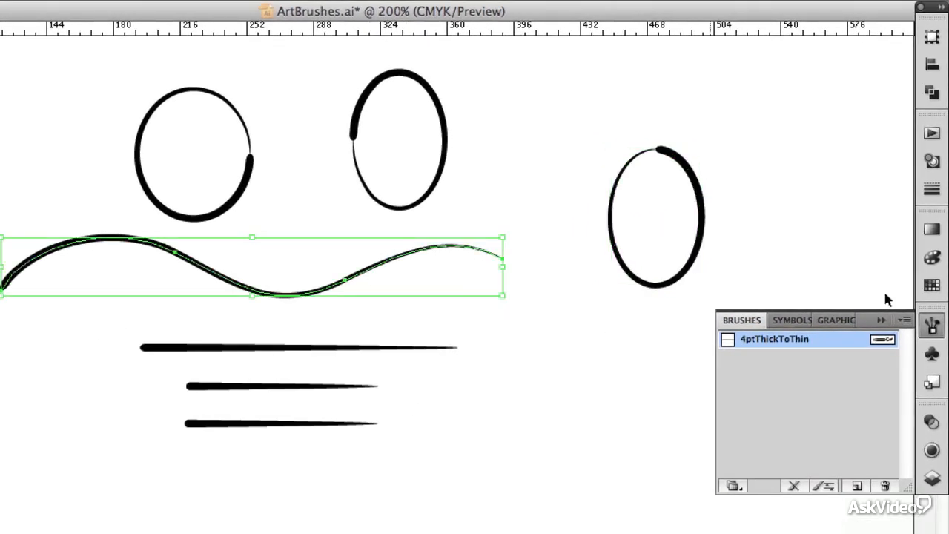
left_click(932, 285)
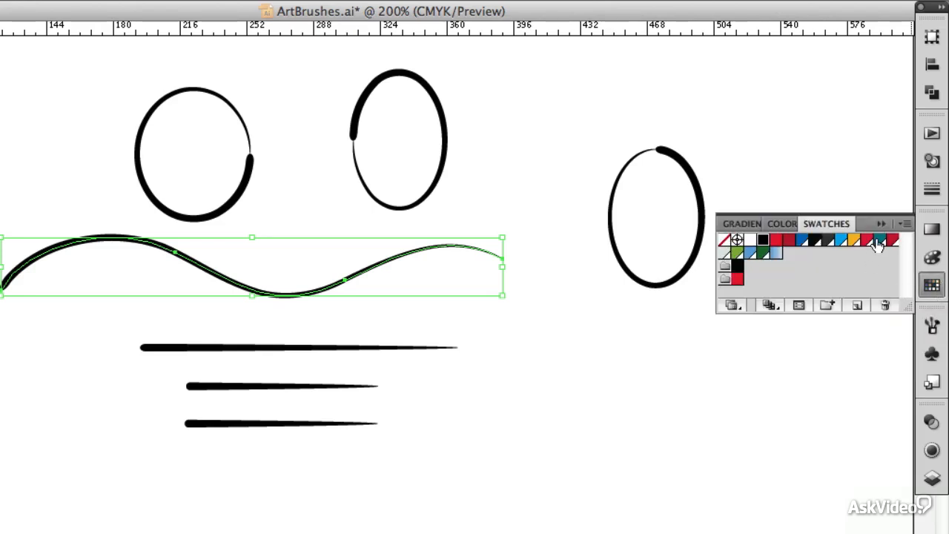
left_click(879, 239)
left_click(697, 194)
left_click(852, 240)
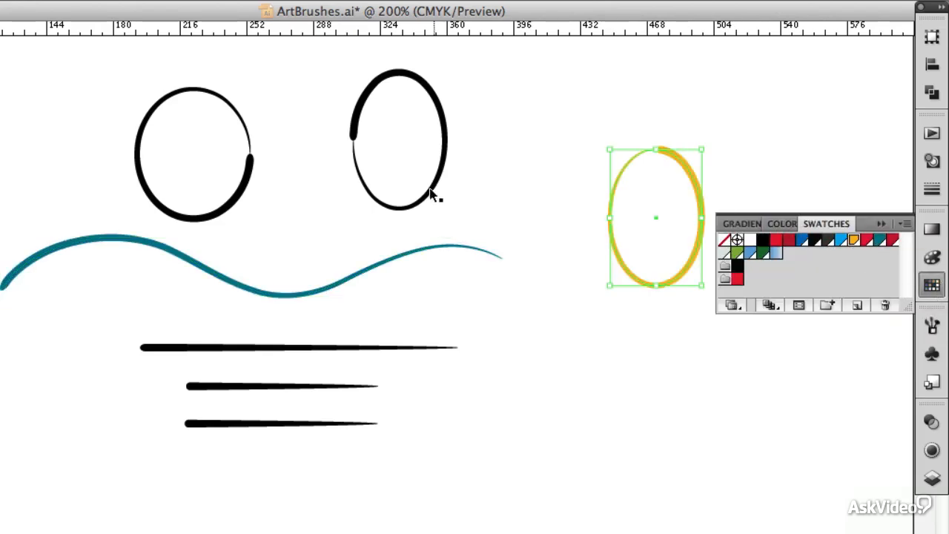
Colour the middle ellipse's stroke dark red and the leftmost ellipse's stroke light green, and deselect everything.
left_click(430, 198)
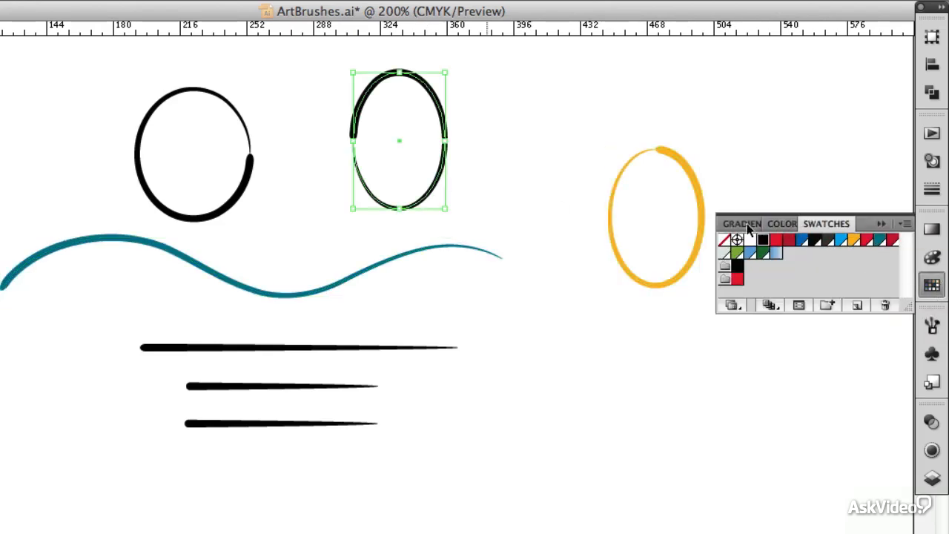
left_click(893, 240)
left_click(248, 197)
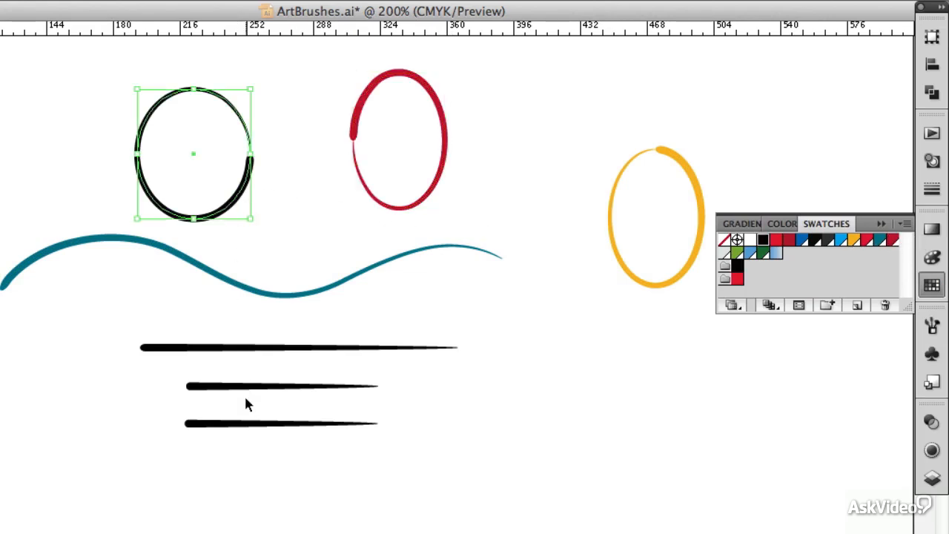
left_click(740, 254)
left_click(267, 409)
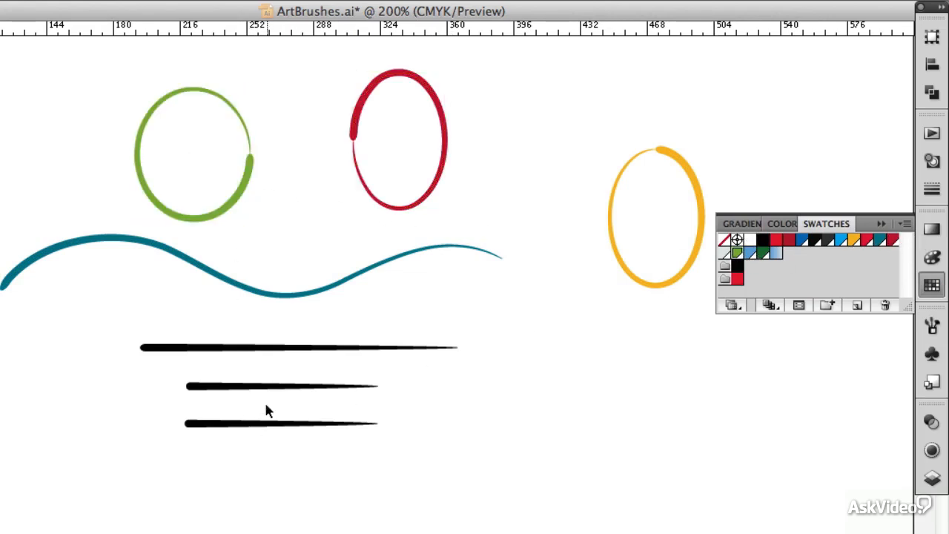
Duplicate the 4ptThickToThin brush, turn on Flip Along for the copy and name it 4ptThinToThick.
left_click(931, 325)
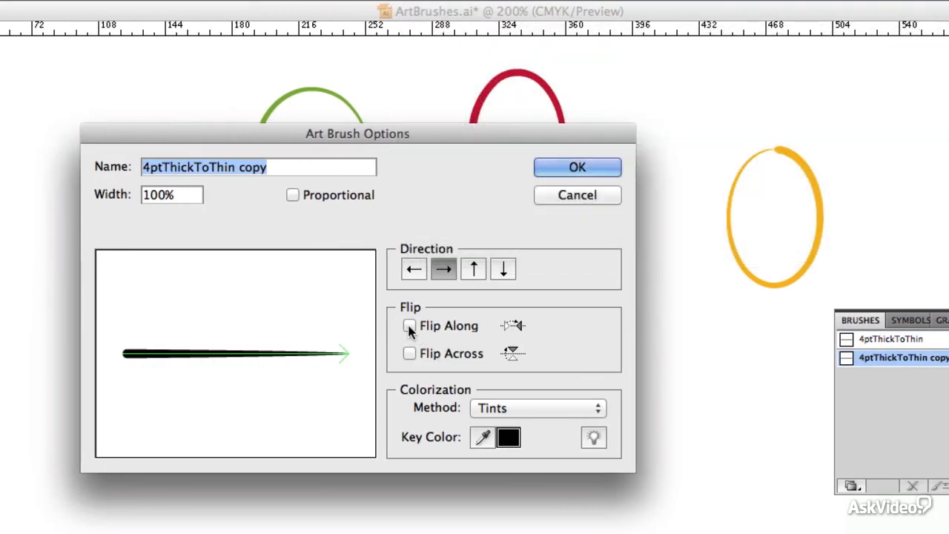
left_click(409, 326)
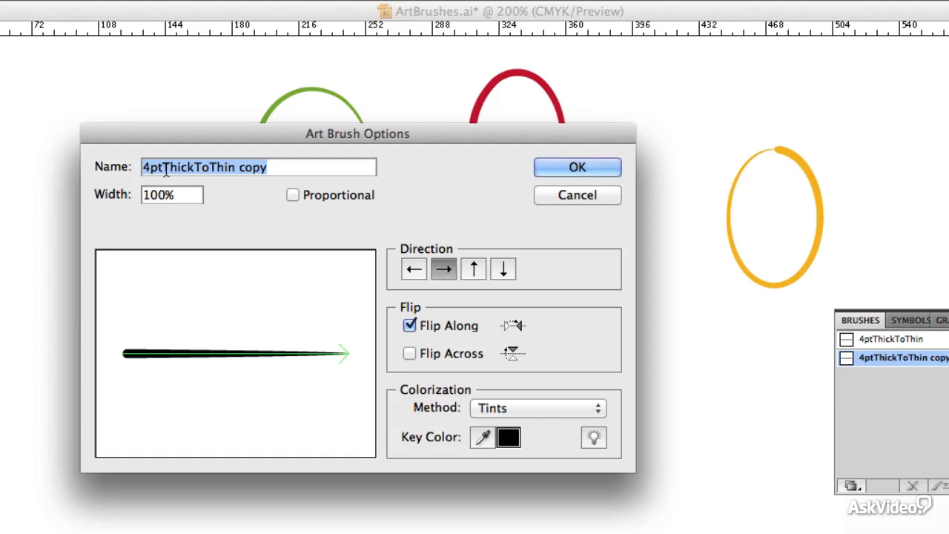
left_click_drag(181, 167, 194, 167)
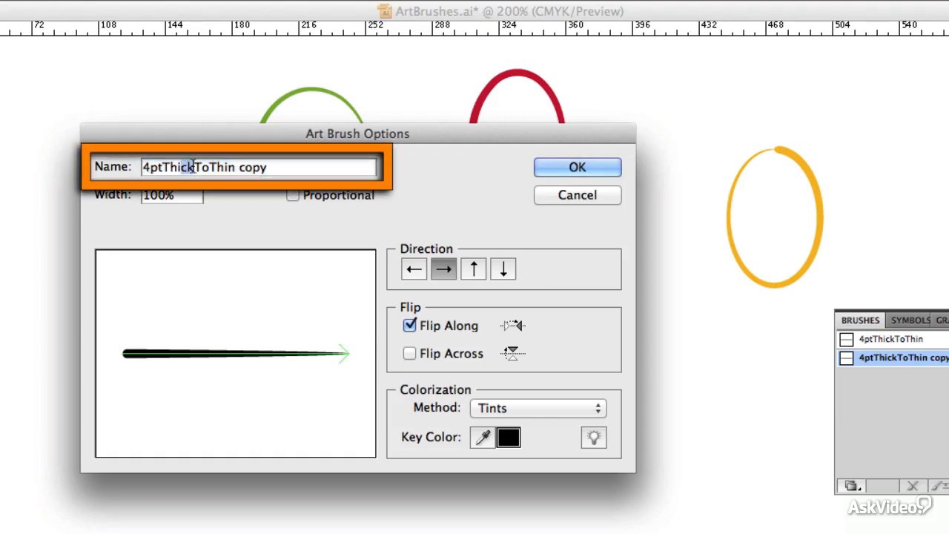
type("n")
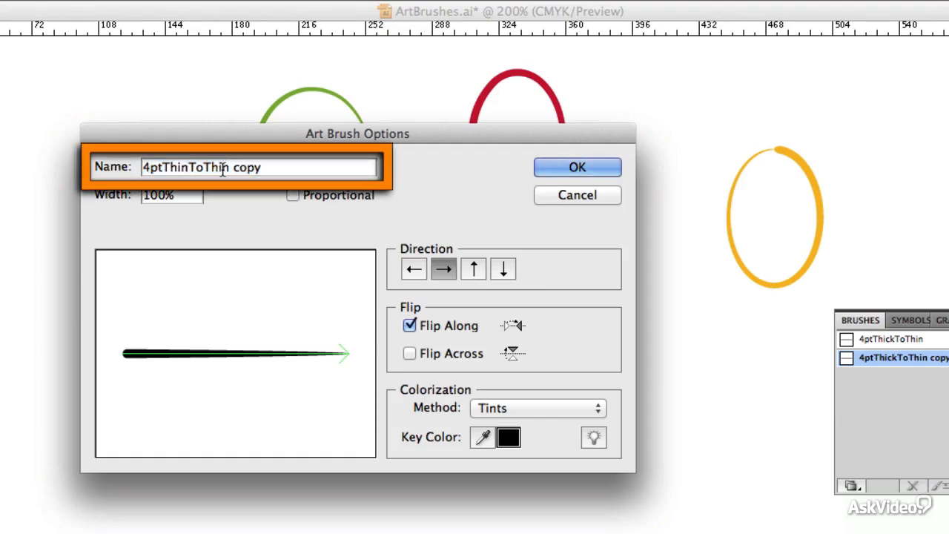
left_click_drag(227, 168, 290, 168)
type("ck")
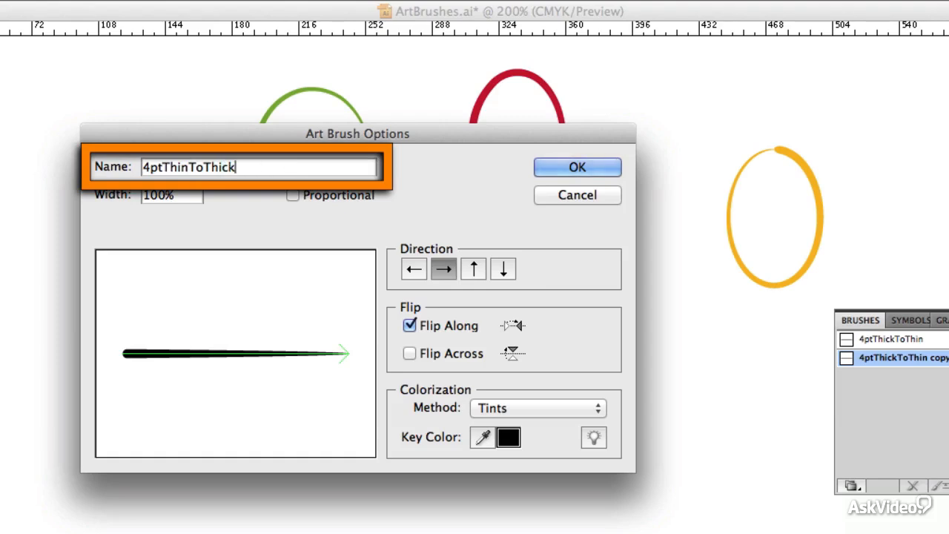
key("Return")
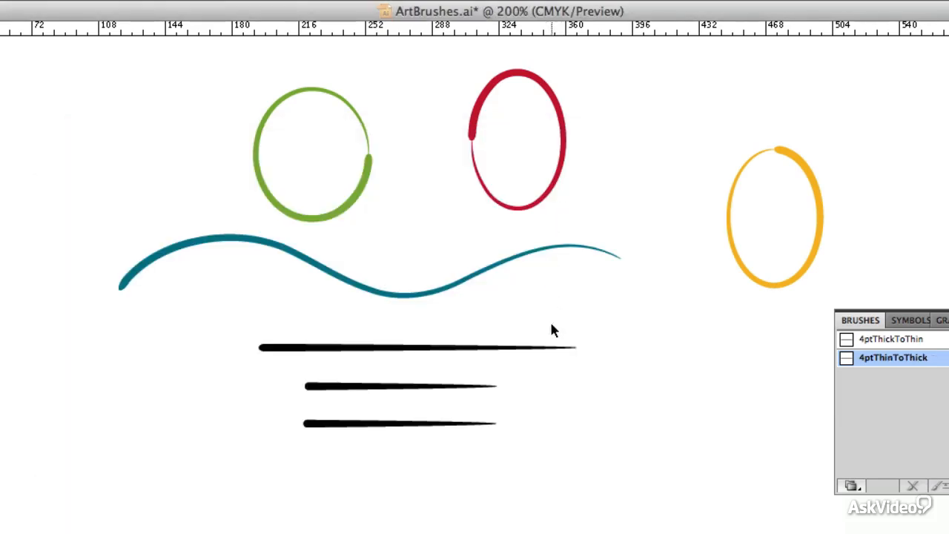
Try both brushes on the short line just above the tapered shape and leave 4ptThinToThick applied.
left_click(430, 387)
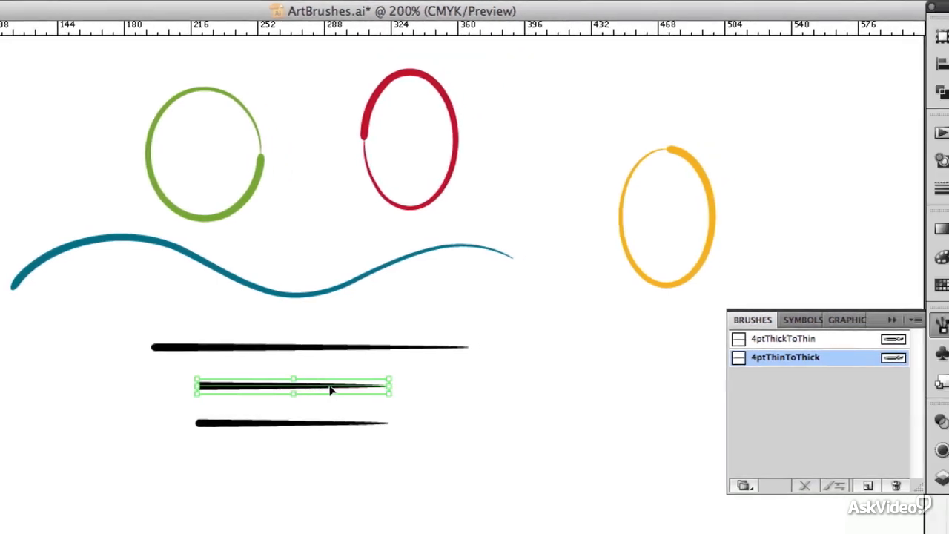
left_click(890, 341)
left_click(772, 360)
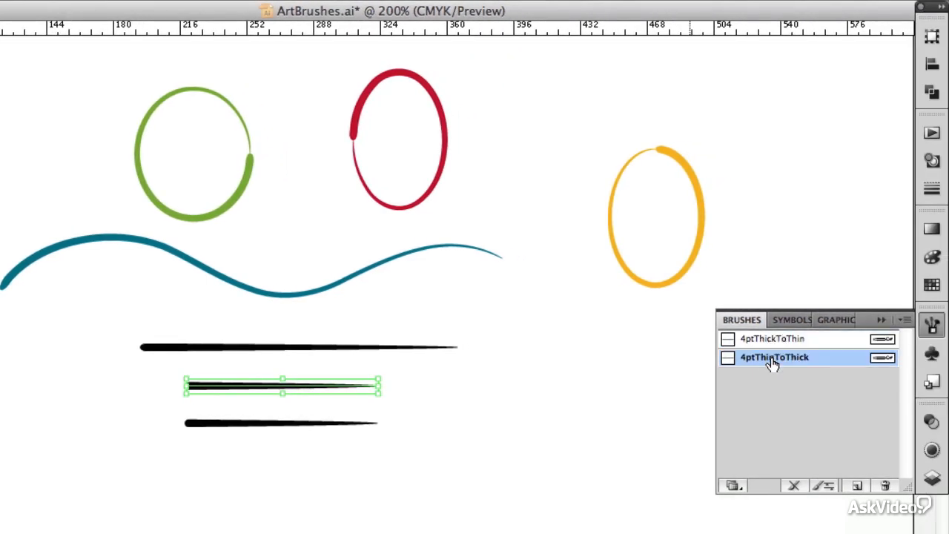
left_click(771, 339)
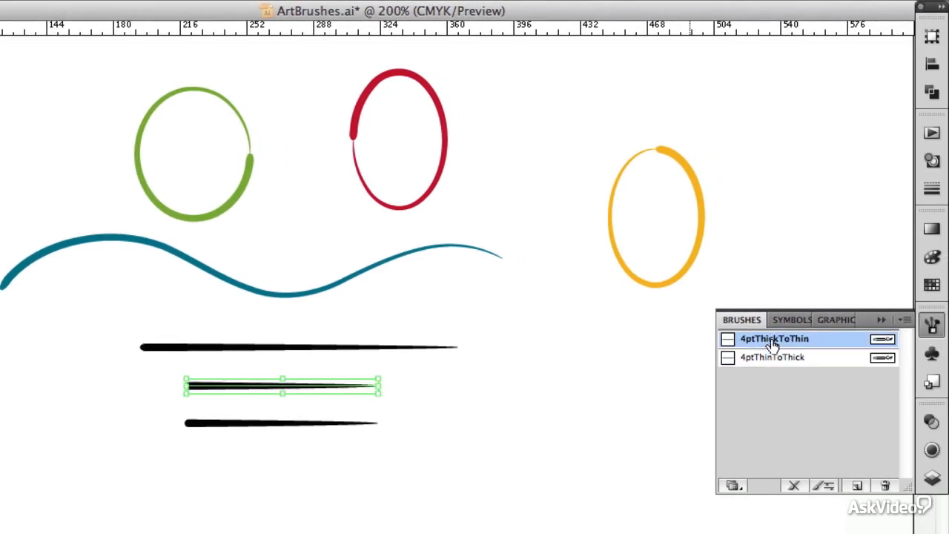
key("super+z")
left_click(775, 338)
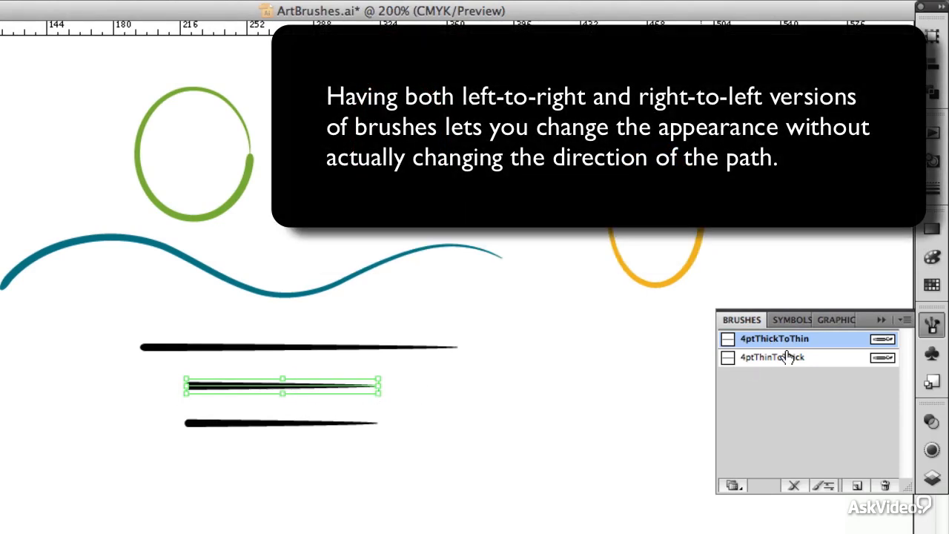
left_click(785, 358)
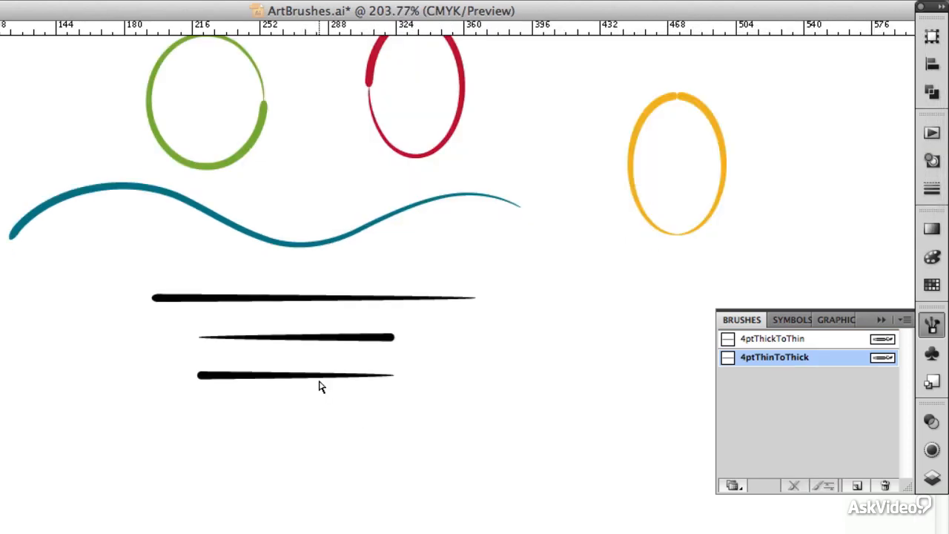
In outline view, move the leftmost anchor point of the tapered shape's rounded end by -100 pt horizontally and 0 pt vertically.
key("super+y")
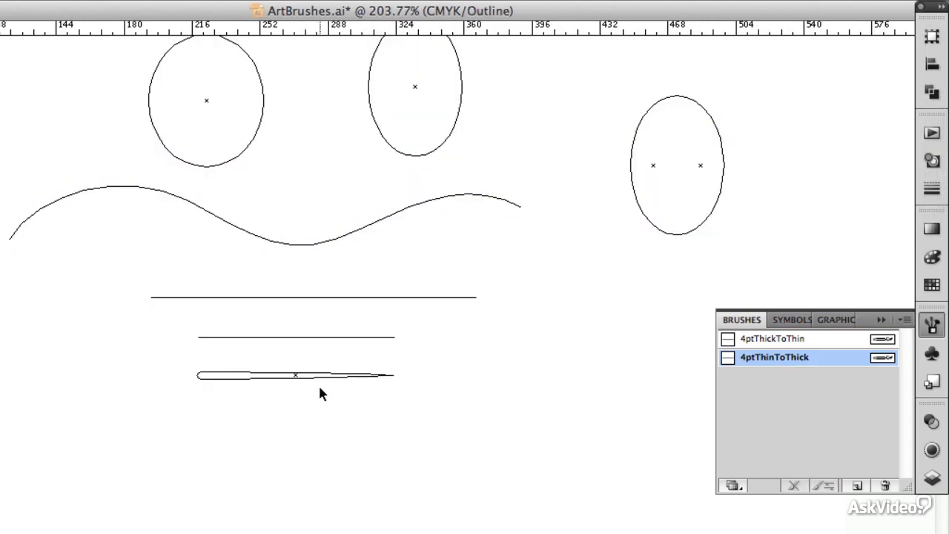
key("super+space")
left_click_drag(121, 334, 361, 398)
left_click_drag(64, 303, 84, 332)
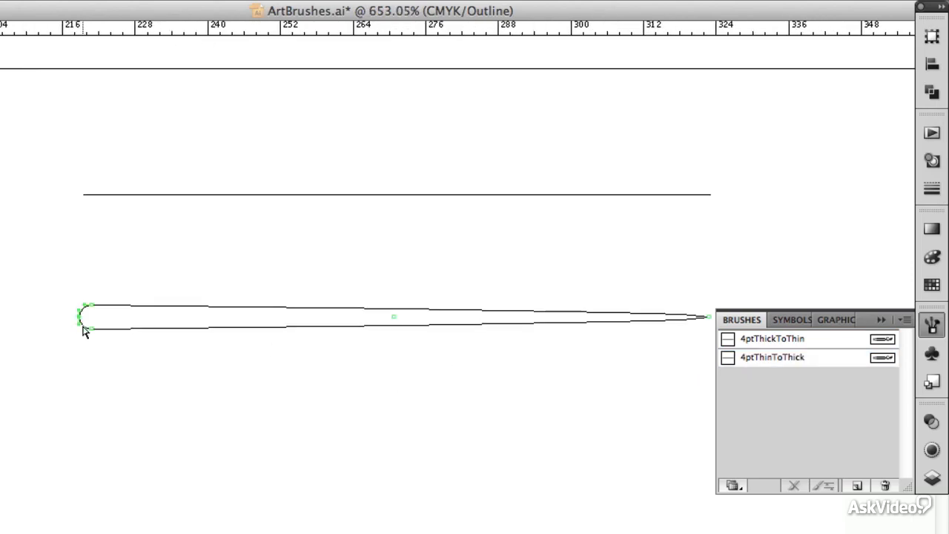
right_click(34, 298)
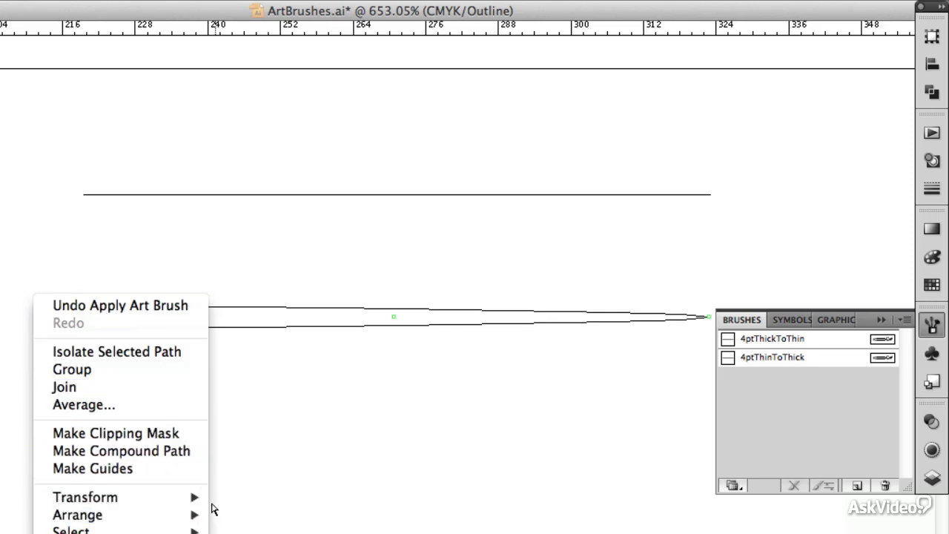
mouse_move(201, 499)
left_click(245, 510)
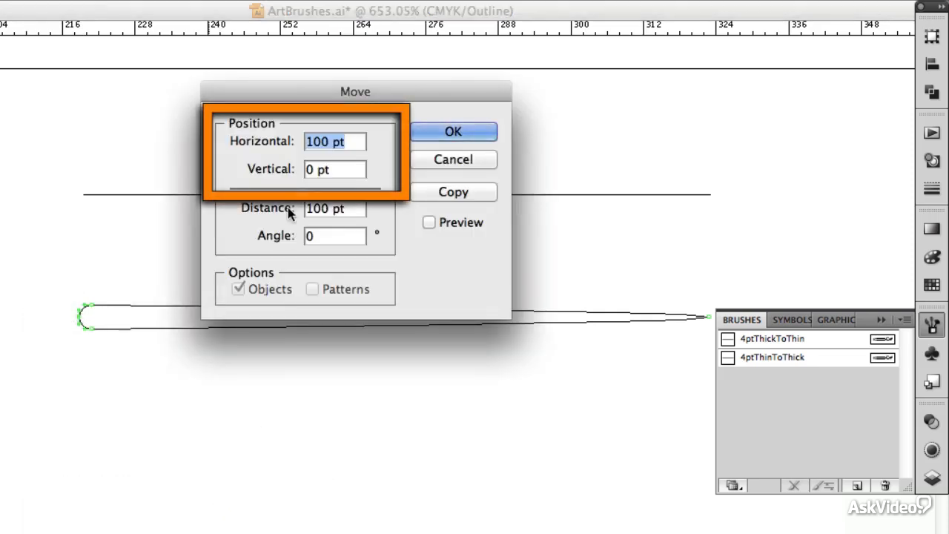
left_click(309, 141)
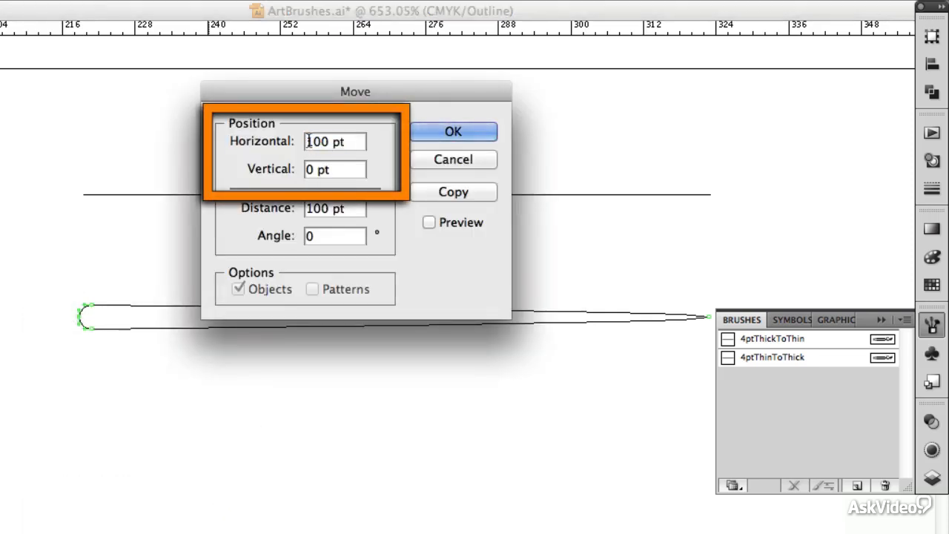
type("-")
key("Return")
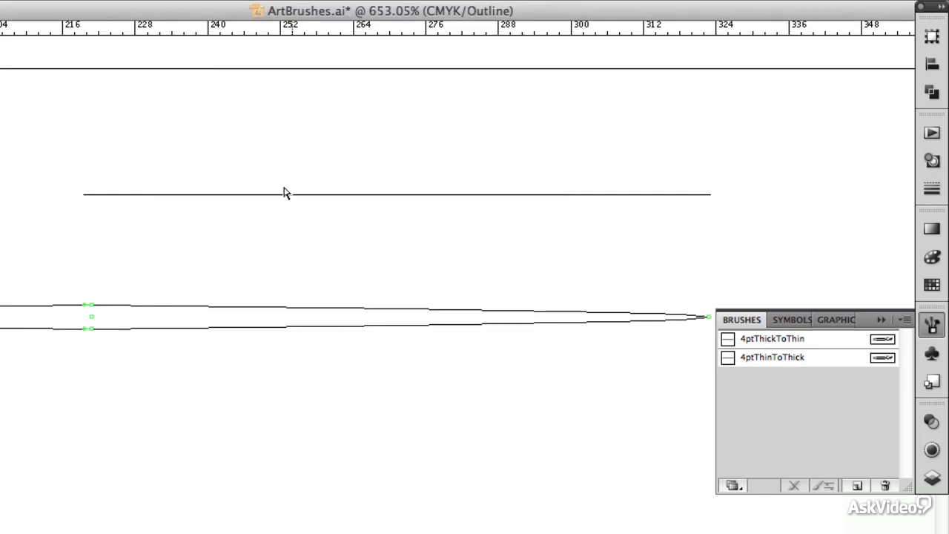
Deselect the double-tapered shape and switch the artwork from outline view back to preview.
left_click(288, 354, "alt")
left_click(286, 357, "alt")
left_click(284, 358, "alt")
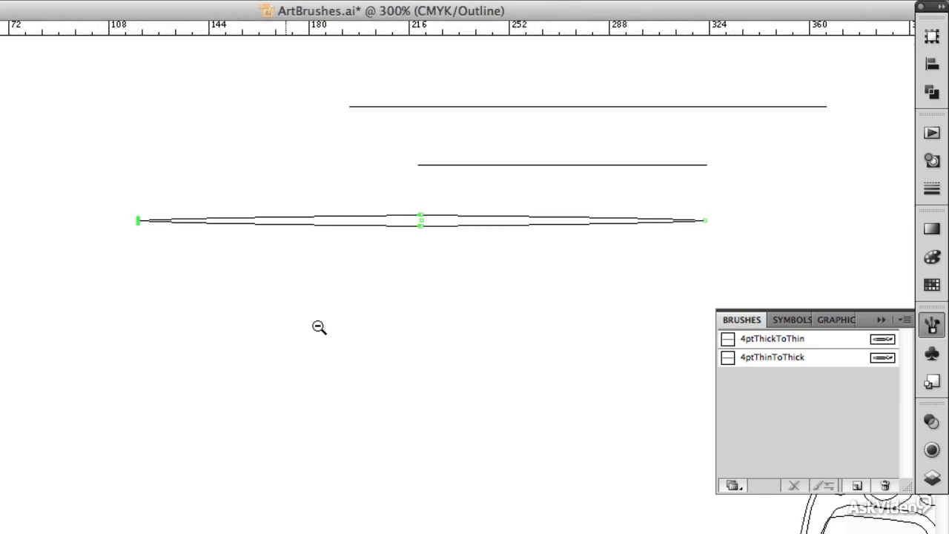
left_click_drag(379, 312, 269, 350)
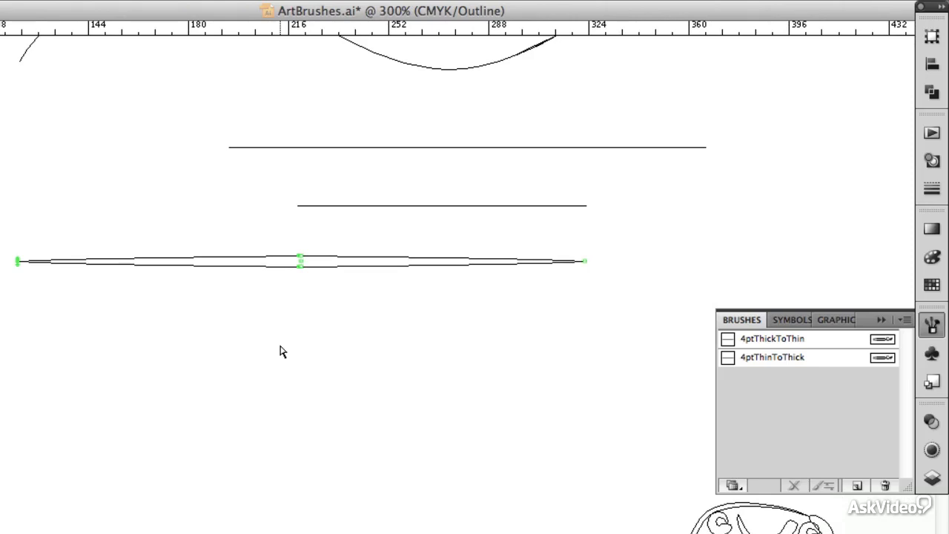
left_click(280, 351)
key("ctrl+y")
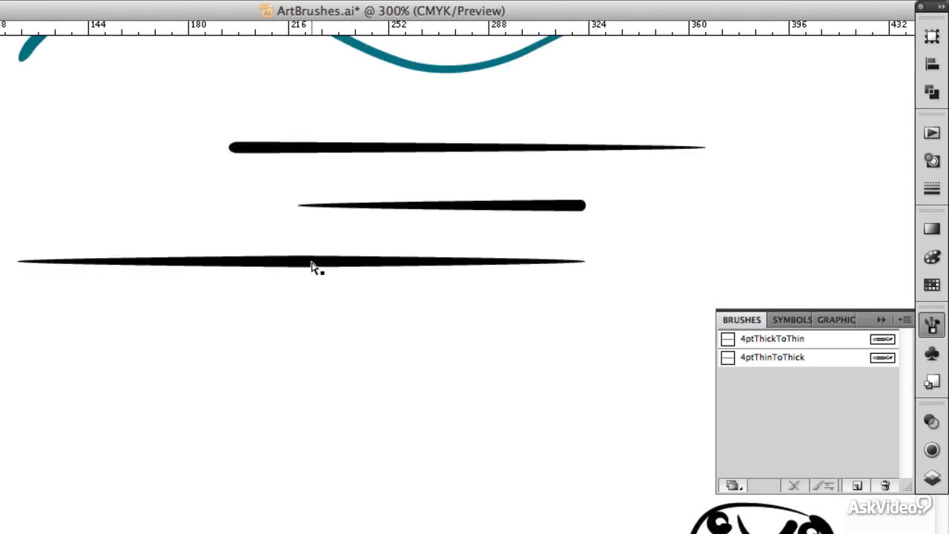
Make a new art brush named 4ptCenter from the double-tapered shape, with 100% width and the left-to-right direction.
left_click_drag(311, 267, 768, 409)
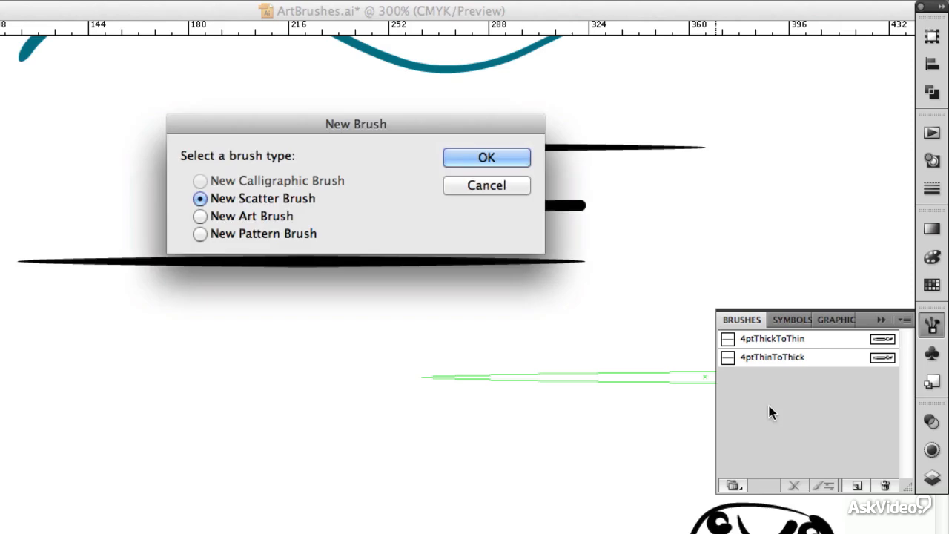
left_click(200, 215)
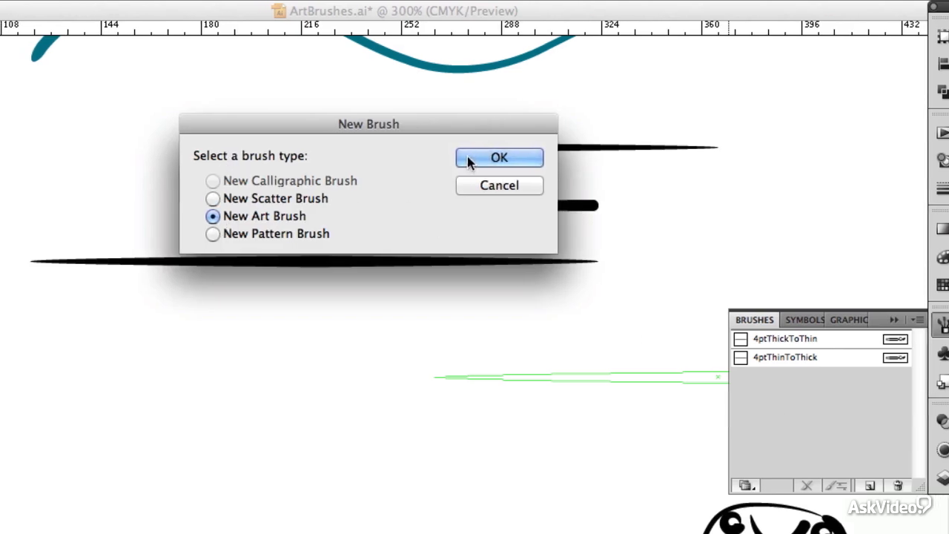
left_click(483, 157)
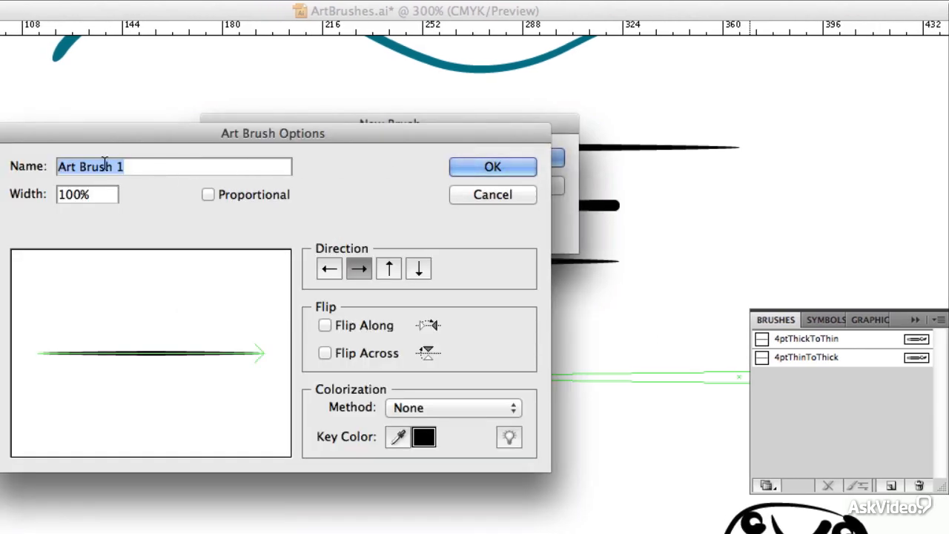
type("4ptCenter")
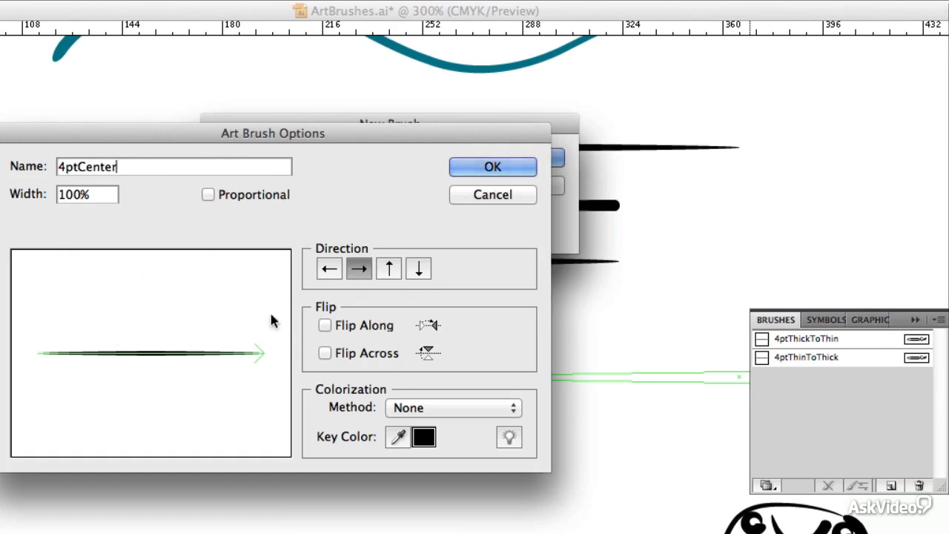
left_click(491, 166)
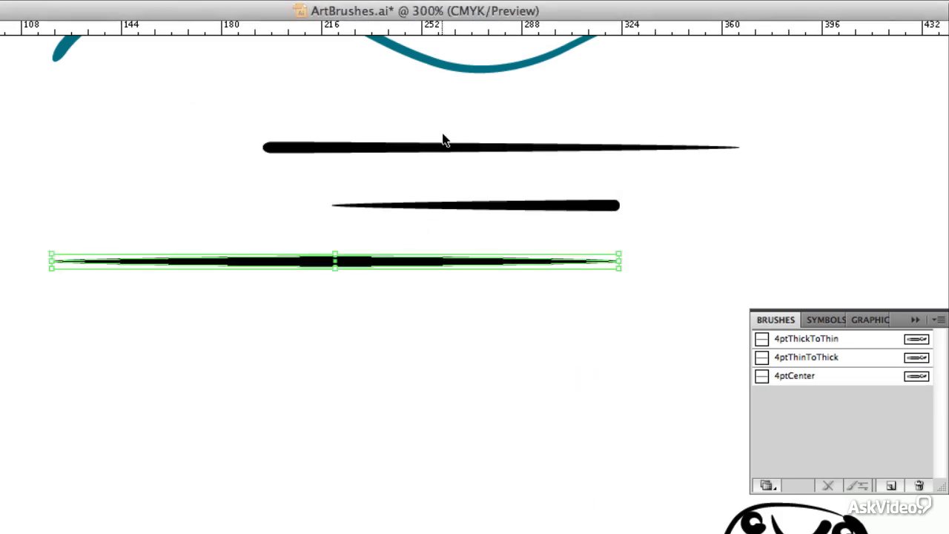
Apply the 4ptCenter brush to the teal wavy curve below the ellipses and deselect the curve.
scroll(292, 165, "right", 5)
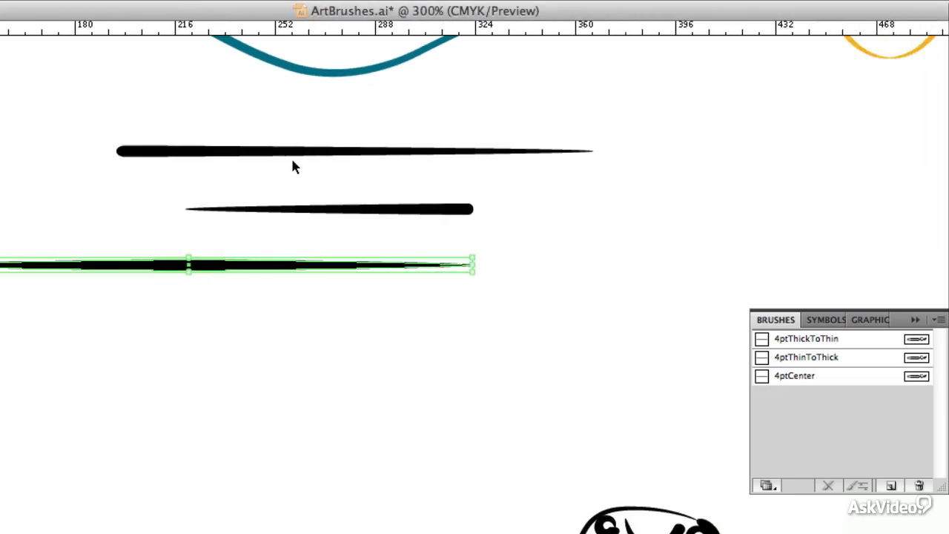
scroll(292, 165, "up", 6)
left_click(319, 244)
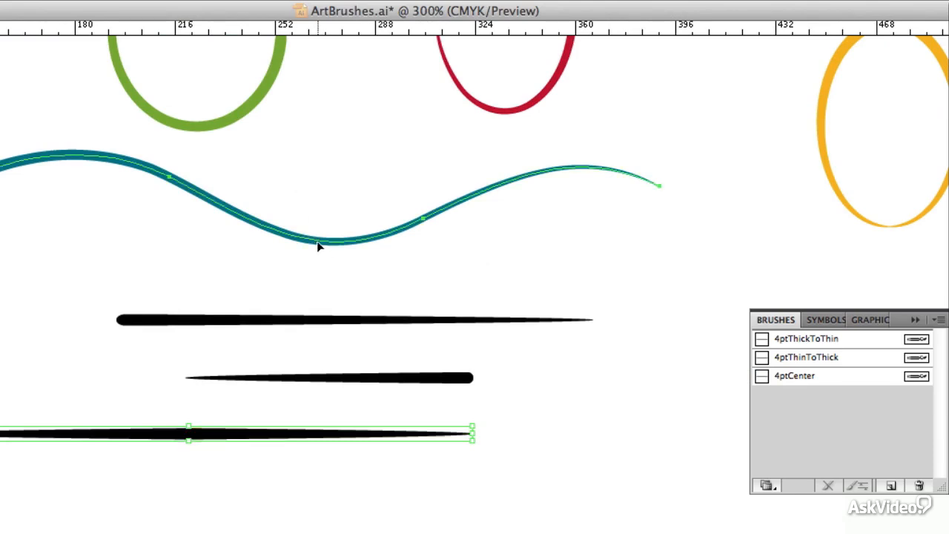
left_click(813, 376)
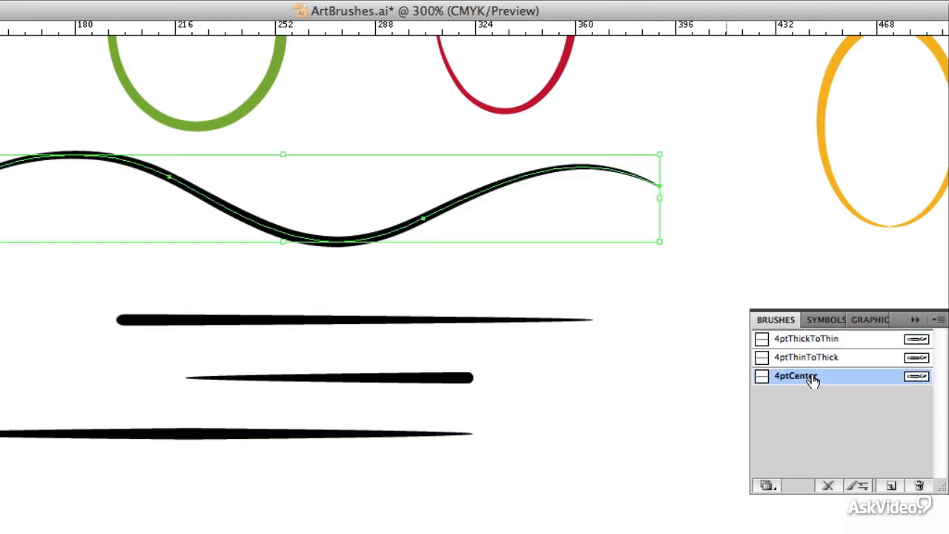
left_click(90, 243)
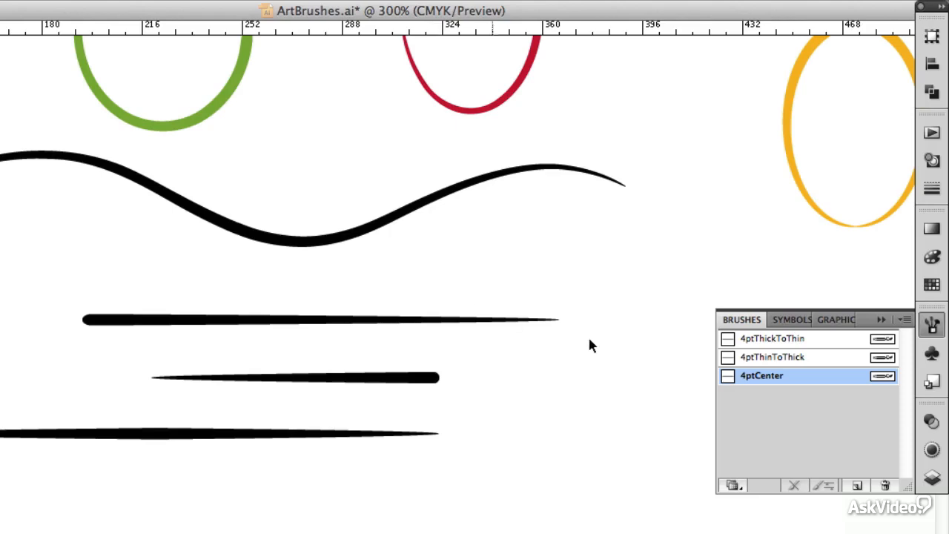
Set the 4ptCenter brush's colorization method to Tints and apply the change to the existing strokes.
double_click(759, 375)
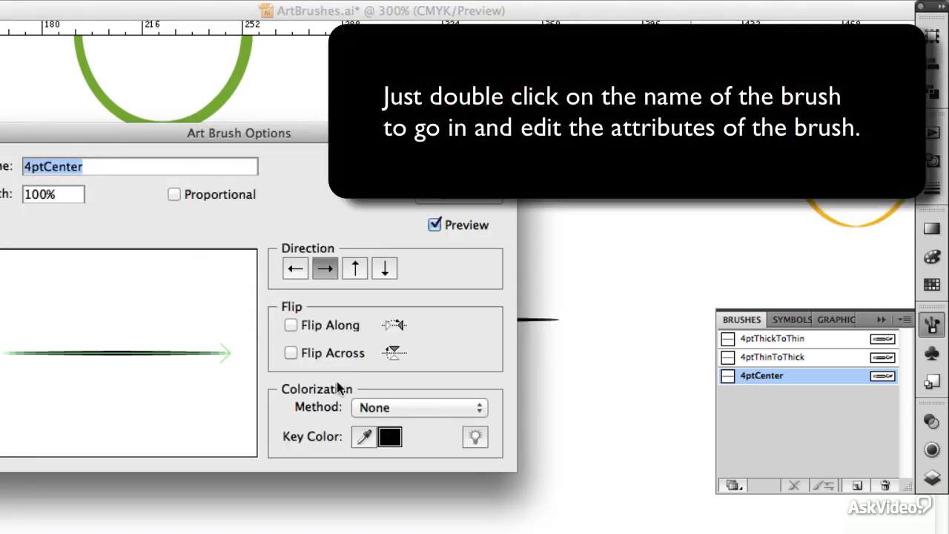
left_click(392, 409)
left_click(395, 423)
left_click(460, 166)
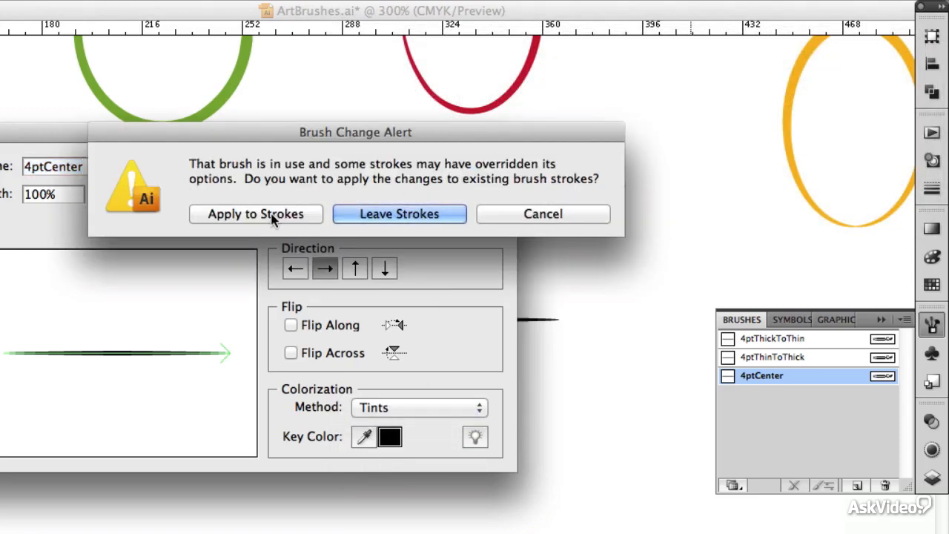
left_click(292, 213)
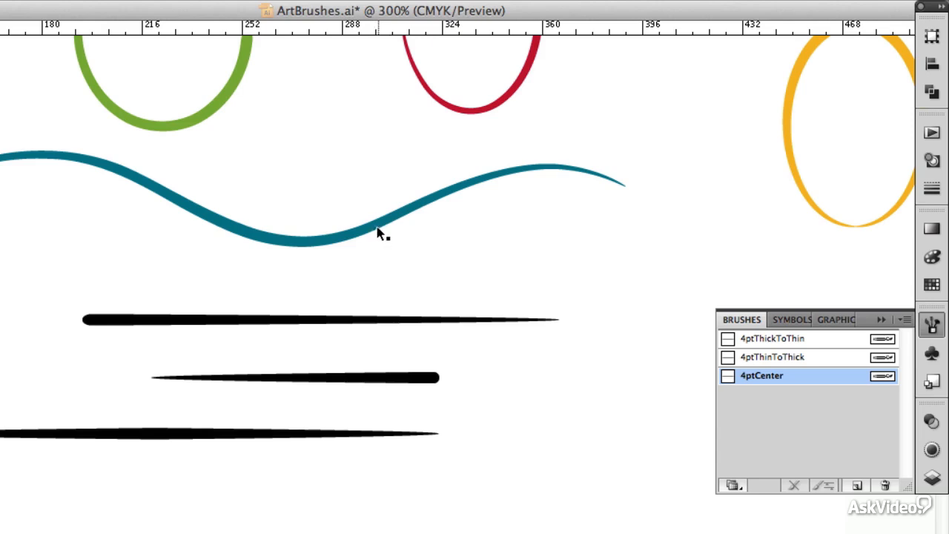
Colour the wavy curve's stroke dark red and deselect it.
left_click(378, 232)
left_click(931, 283)
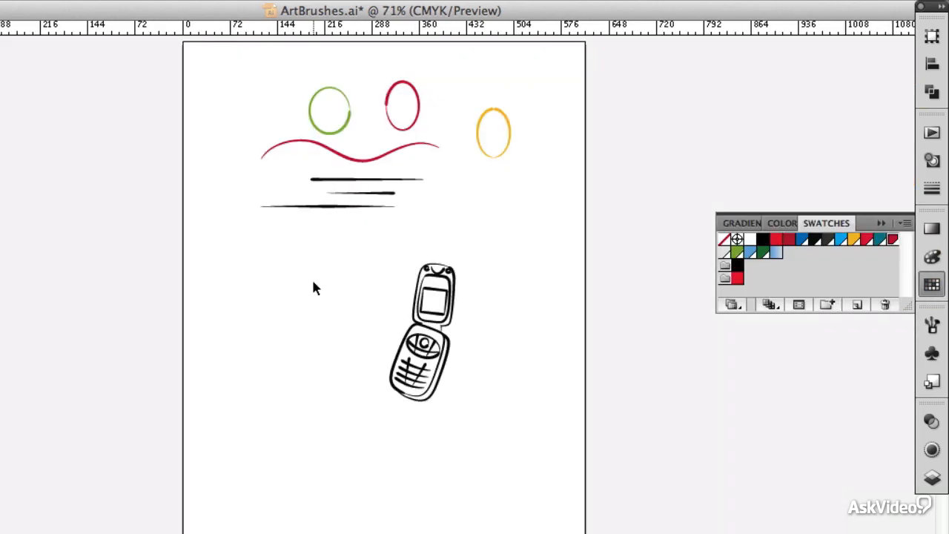
key("z")
left_click_drag(181, 61, 549, 257)
scroll(301, 332, "right", 5)
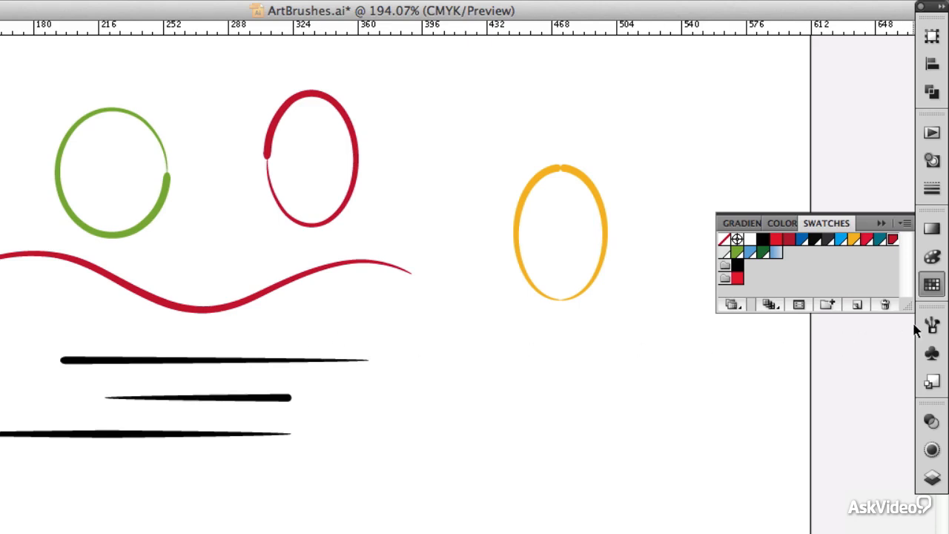
Look up the Save Brush Library command for the three art brushes.
left_click(931, 324)
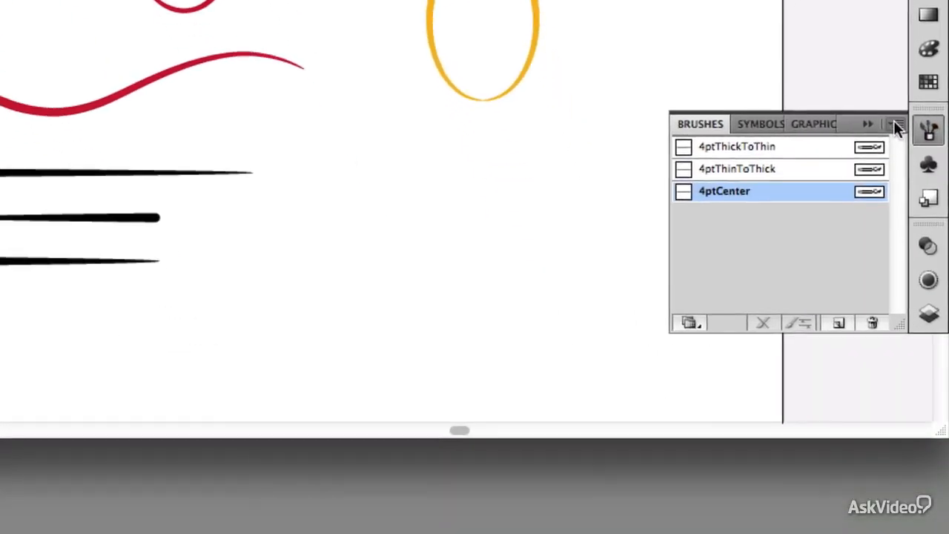
left_click(905, 319)
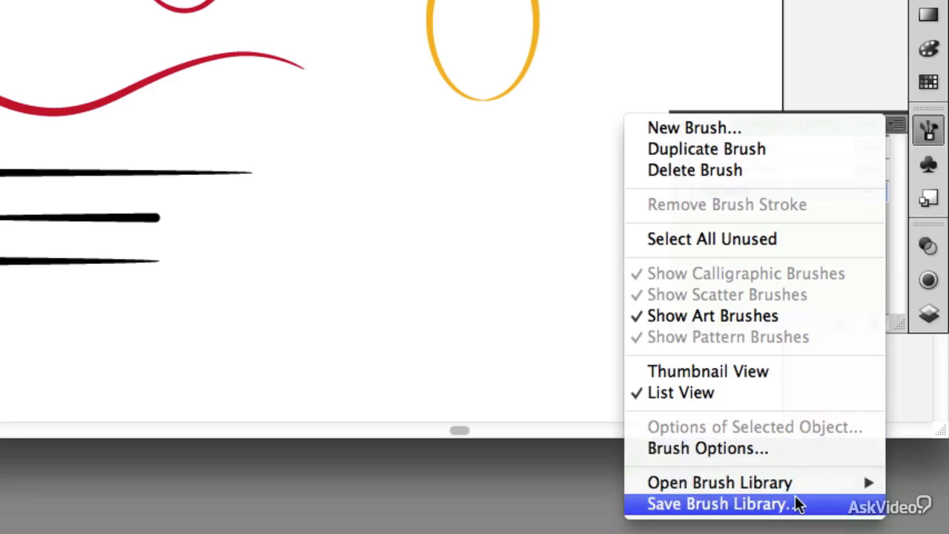
left_click(428, 214)
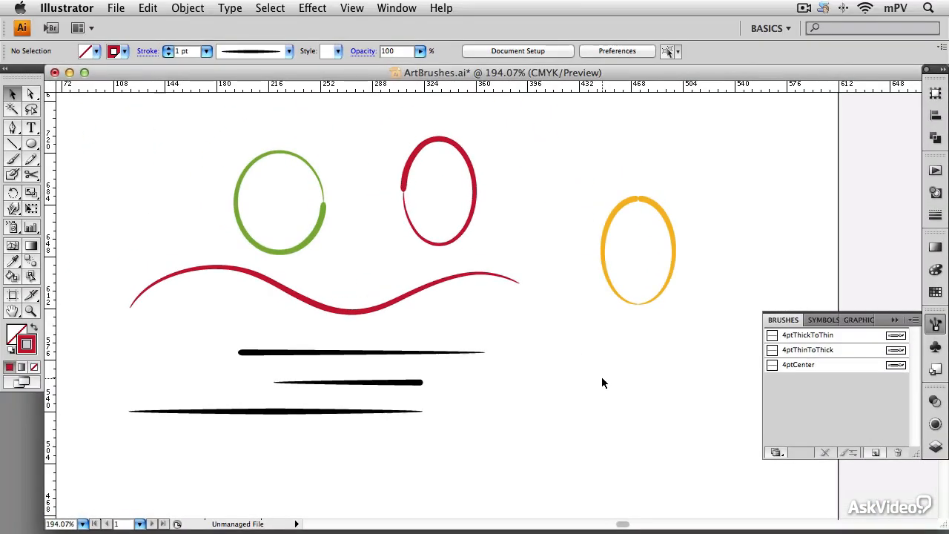